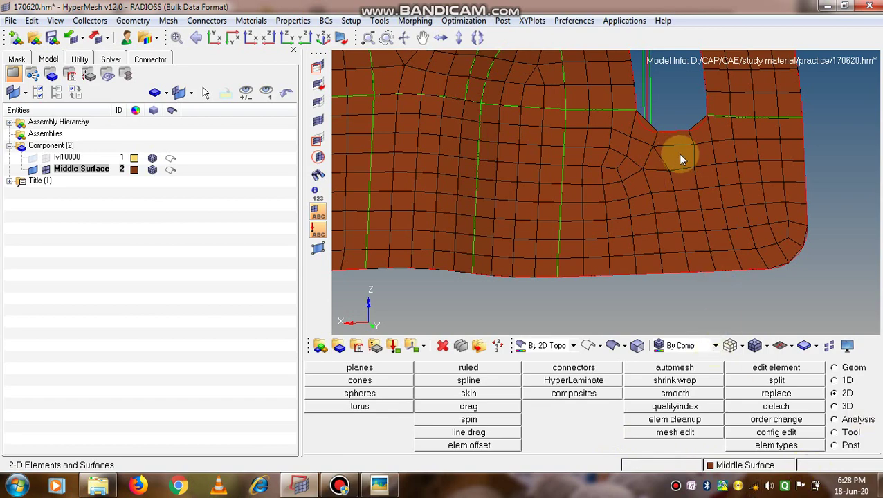
Split the quad element directly below the slot's bottom edge with a vertical splitting line through its middle.
{"action": "mouse_move", "coordinate": [678, 160]}
{"action": "left_mouse_down", "text": "ctrl"}
{"action": "mouse_move", "coordinate": [681, 178]}
{"action": "mouse_move", "coordinate": [674, 161]}
{"action": "left_mouse_up", "text": "ctrl"}
{"action": "scroll", "coordinate": [672, 161], "scroll_direction": "down", "scroll_amount": 1, "text": "ctrl"}
{"action": "scroll", "coordinate": [672, 160], "scroll_direction": "up", "scroll_amount": 1, "text": "ctrl"}
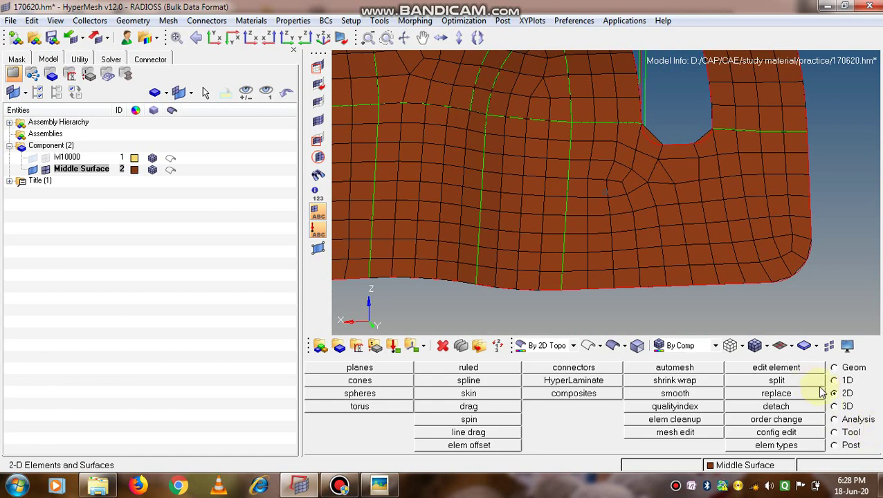
{"action": "left_click", "coordinate": [773, 368]}
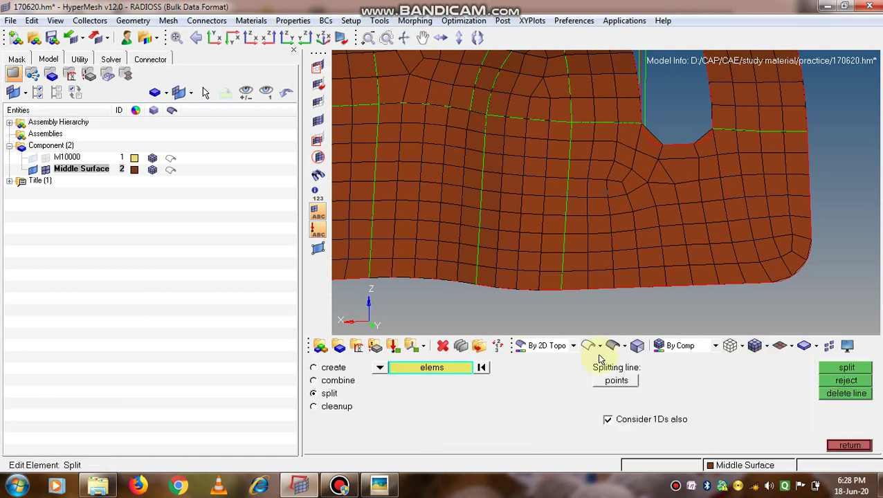
{"action": "scroll", "coordinate": [636, 200], "scroll_direction": "up", "scroll_amount": 1}
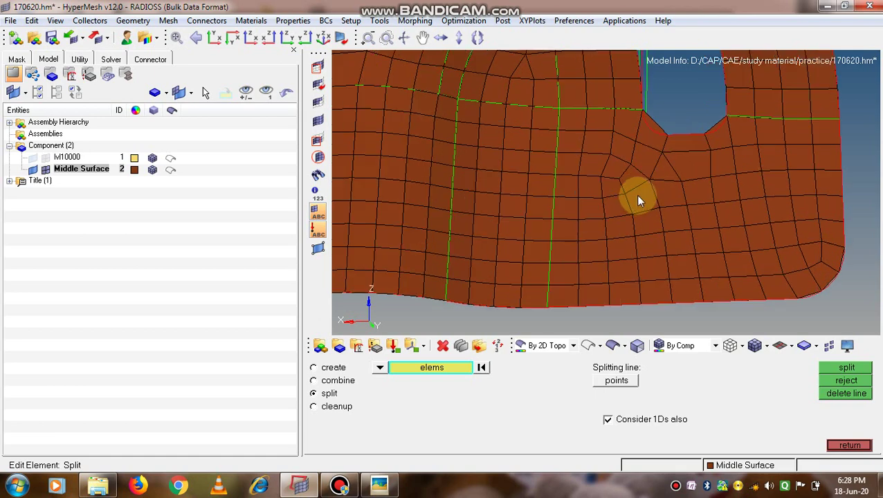
{"action": "left_click", "coordinate": [315, 380]}
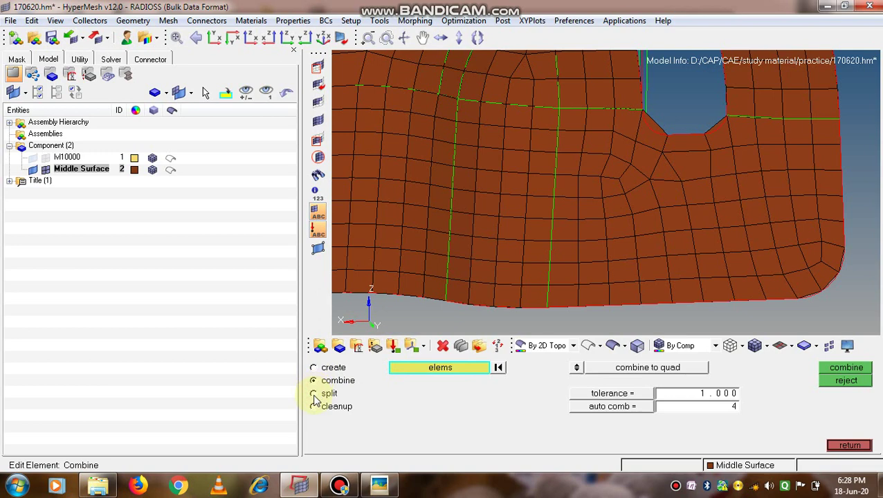
{"action": "left_click", "coordinate": [314, 394]}
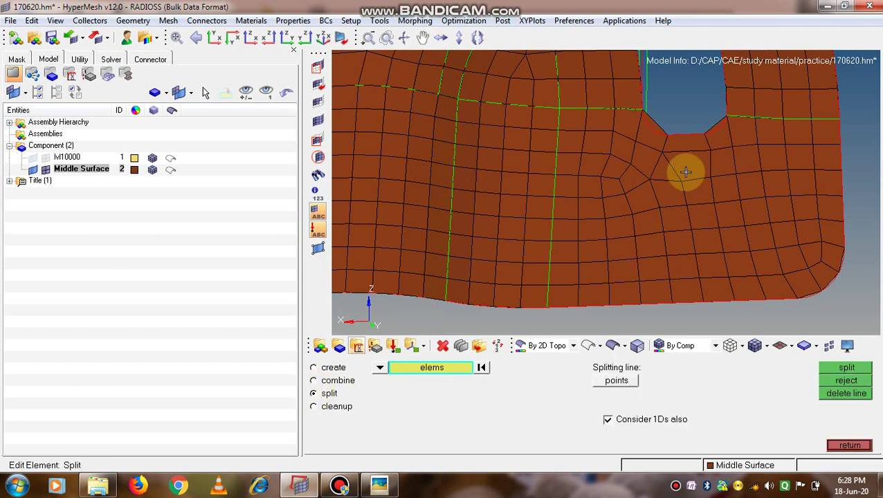
{"action": "scroll", "coordinate": [700, 154], "scroll_direction": "up", "scroll_amount": 2}
{"action": "scroll", "coordinate": [699, 154], "scroll_direction": "down", "scroll_amount": 4}
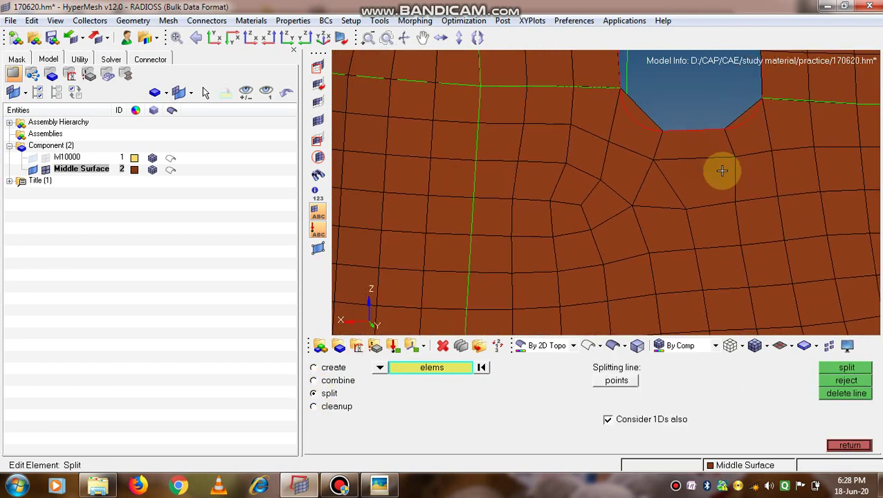
{"action": "scroll", "coordinate": [699, 128], "scroll_direction": "up", "scroll_amount": 1, "text": "ctrl"}
{"action": "scroll", "coordinate": [699, 128], "scroll_direction": "down", "scroll_amount": 2, "text": "ctrl"}
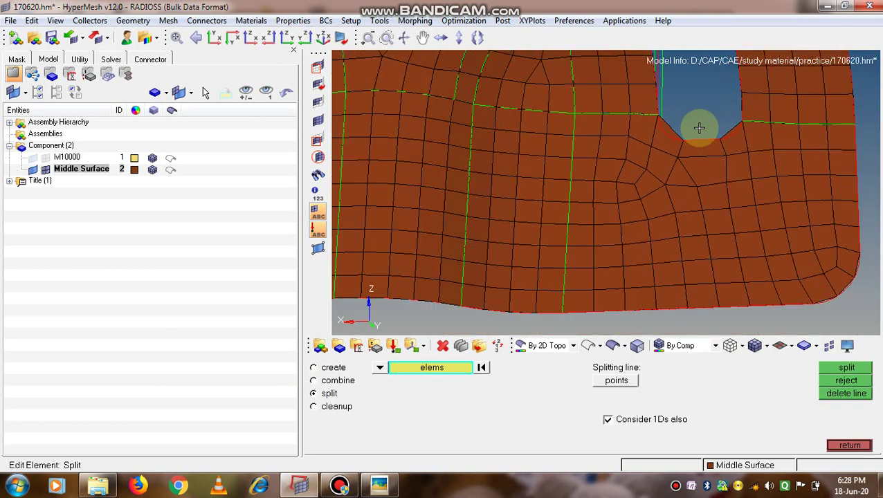
{"action": "scroll", "coordinate": [680, 146], "scroll_direction": "up", "scroll_amount": 1, "text": "ctrl"}
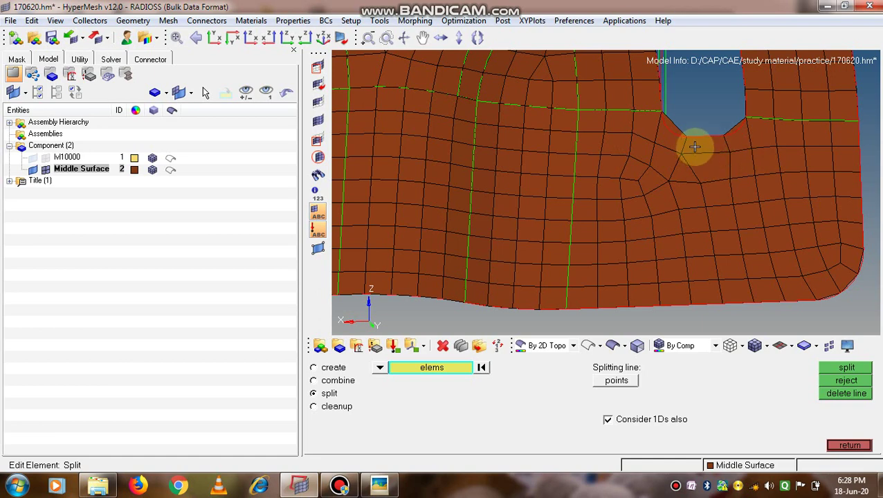
{"action": "left_click", "coordinate": [697, 146]}
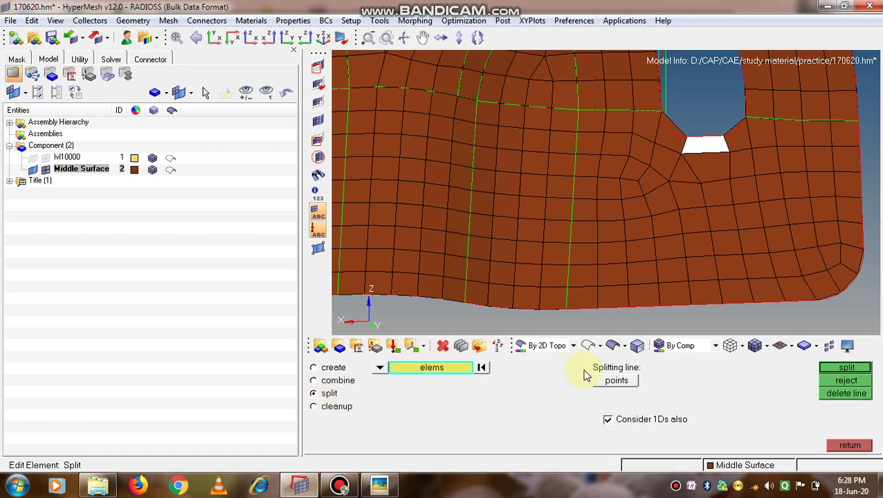
{"action": "left_click", "coordinate": [608, 381]}
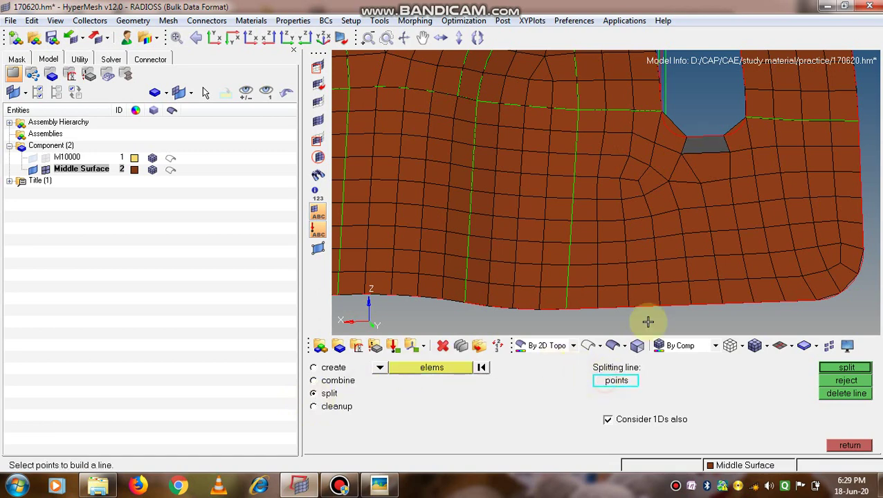
{"action": "left_click", "coordinate": [704, 136]}
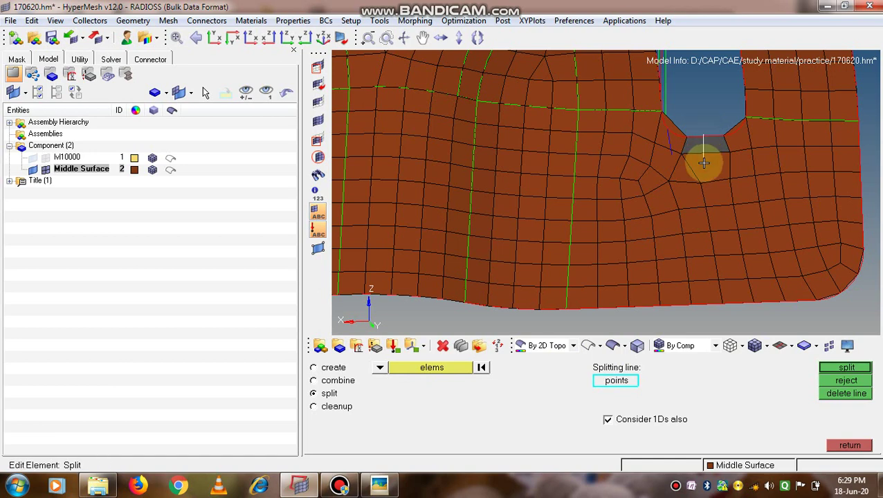
{"action": "middle_click", "coordinate": [703, 163]}
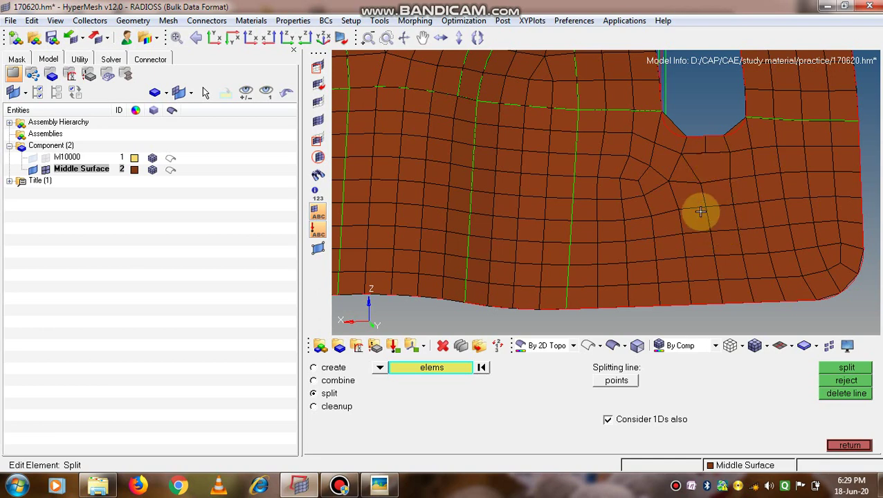
{"action": "scroll", "coordinate": [710, 142], "scroll_direction": "up", "scroll_amount": 2}
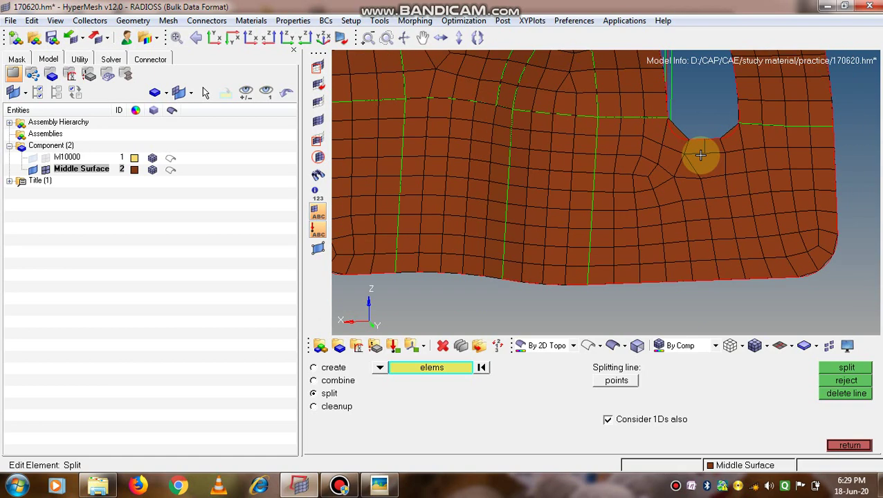
{"action": "scroll", "coordinate": [711, 141], "scroll_direction": "up", "scroll_amount": 1}
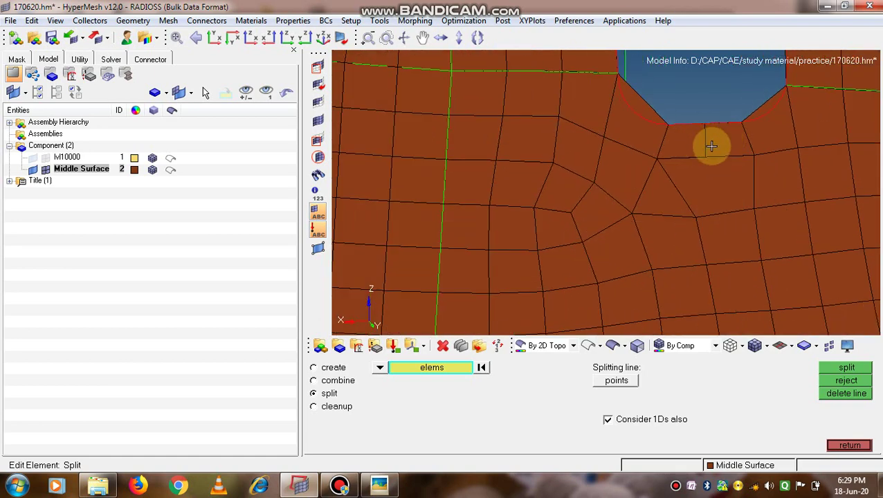
{"action": "left_click", "coordinate": [850, 445]}
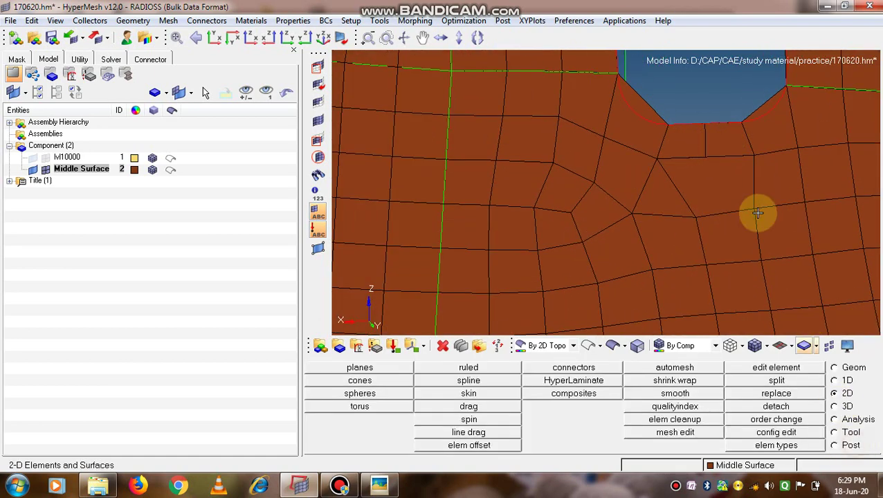
Start Automesh and change its selection type from surfaces to elements, dismissing the Windows color scheme dialog.
{"action": "left_click", "coordinate": [696, 372]}
{"action": "left_click", "coordinate": [704, 137]}
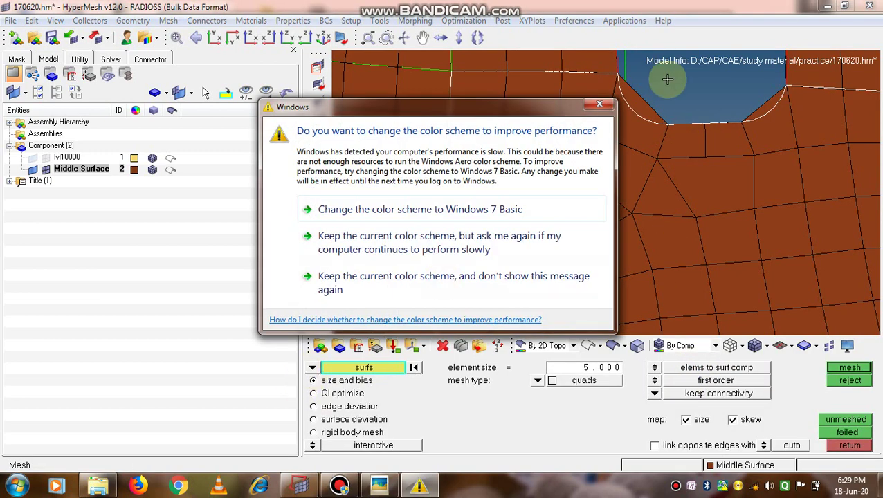
{"action": "left_click", "coordinate": [599, 103]}
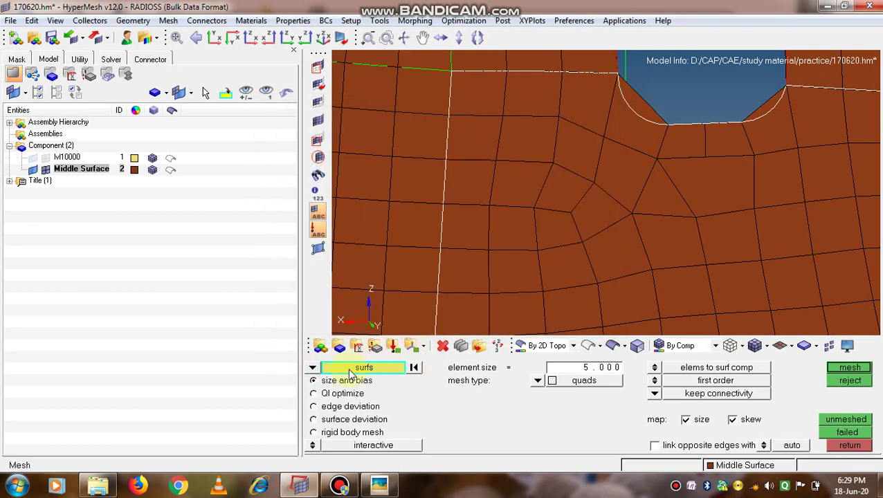
{"action": "left_click", "coordinate": [312, 370]}
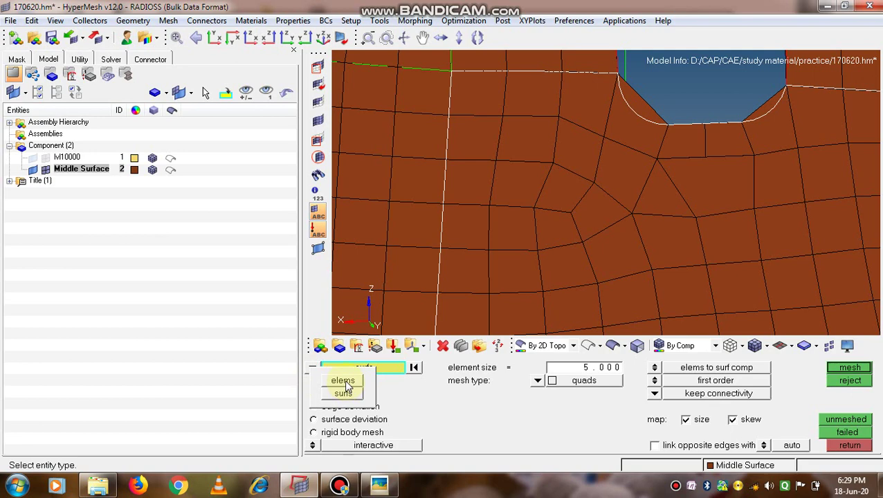
{"action": "left_click", "coordinate": [342, 380]}
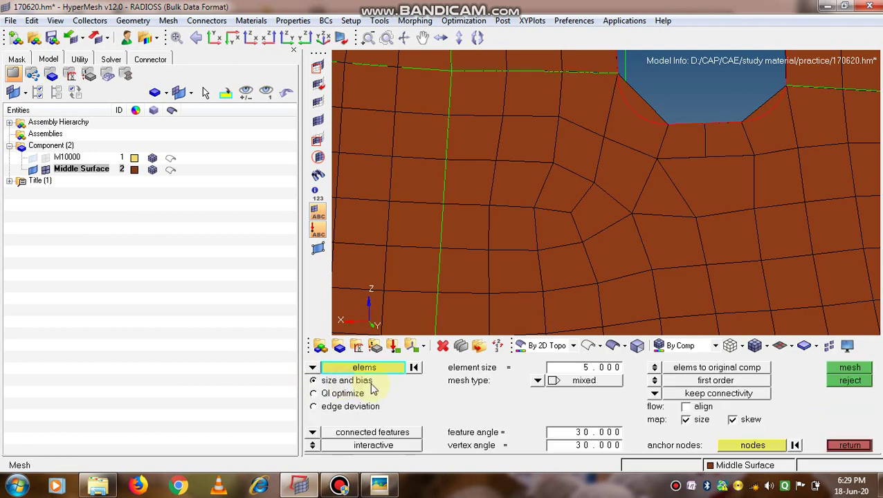
Remesh the elements around the slot's bottom end and the strip below it to the plate's lower edge, using size 5 and mixed type.
{"action": "left_click", "coordinate": [681, 146]}
{"action": "left_click", "coordinate": [727, 140]}
{"action": "left_click", "coordinate": [723, 181]}
{"action": "left_click", "coordinate": [661, 195]}
{"action": "left_click", "coordinate": [776, 189]}
{"action": "left_click", "coordinate": [771, 139]}
{"action": "left_click", "coordinate": [614, 128]}
{"action": "left_click", "coordinate": [626, 172]}
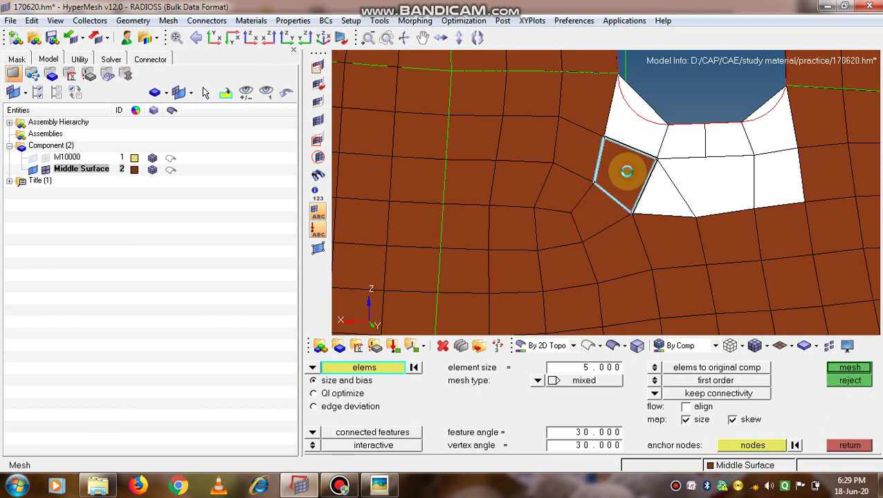
{"action": "scroll", "coordinate": [693, 189], "scroll_direction": "down", "scroll_amount": 3, "text": "ctrl"}
{"action": "scroll", "coordinate": [701, 234], "scroll_direction": "down", "scroll_amount": 1, "text": "ctrl"}
{"action": "right_click_drag", "start_coordinate": [700, 233], "coordinate": [654, 174], "text": "ctrl"}
{"action": "left_click", "coordinate": [654, 181]}
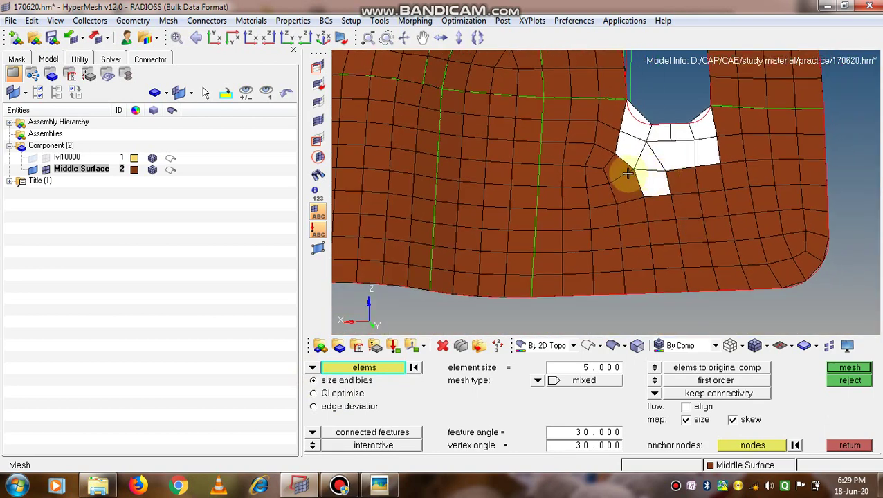
{"action": "left_click_drag", "start_coordinate": [619, 170], "coordinate": [737, 296], "text": "shift"}
{"action": "left_click", "coordinate": [627, 171]}
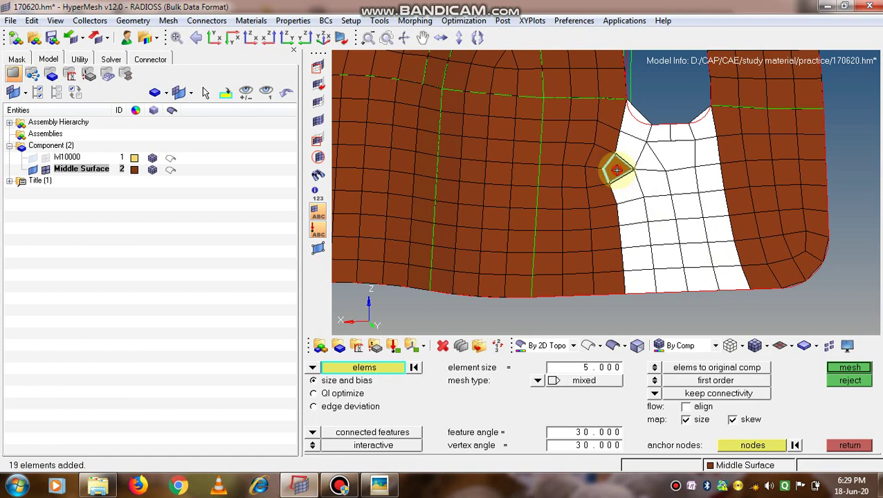
{"action": "middle_click", "coordinate": [677, 201]}
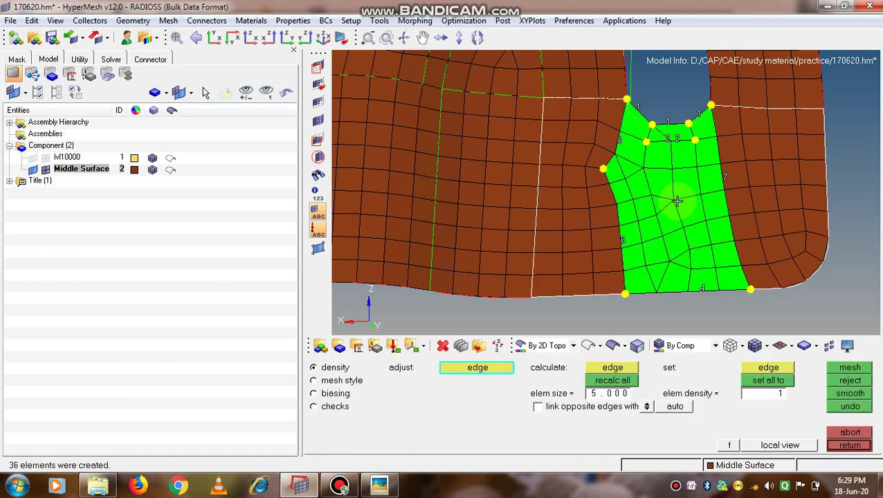
Set the edge density to 2 along the slot's bottom edge and 6 along the plate's lower edge, then accept the mesh.
{"action": "right_click", "coordinate": [703, 291]}
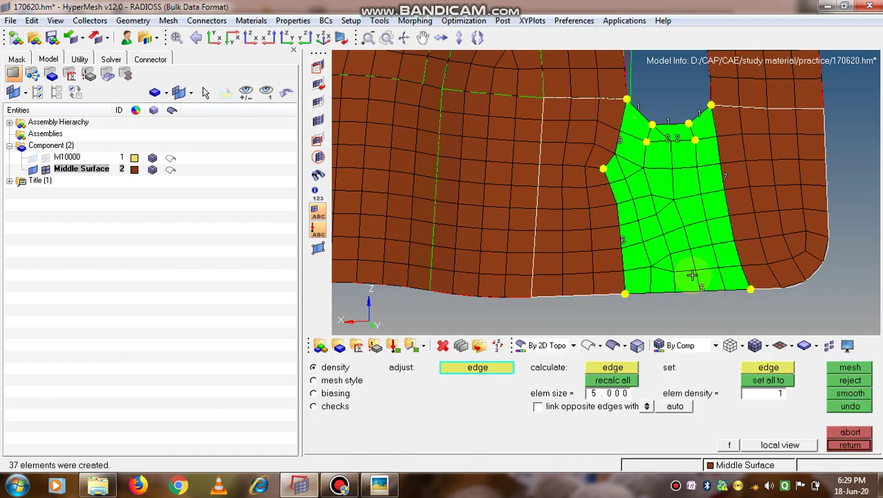
{"action": "left_click", "coordinate": [670, 123]}
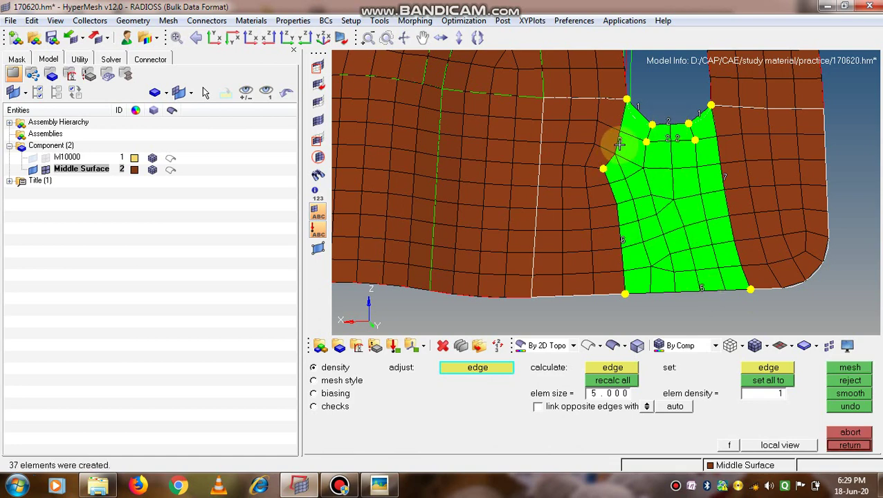
{"action": "left_click", "coordinate": [702, 286]}
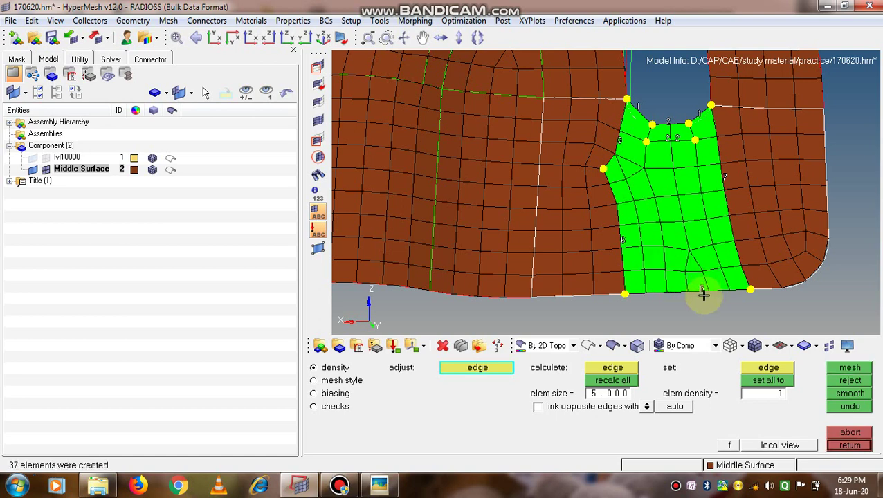
{"action": "right_click", "coordinate": [702, 288]}
{"action": "left_click", "coordinate": [703, 293]}
{"action": "middle_click", "coordinate": [703, 292]}
{"action": "middle_click", "coordinate": [694, 287]}
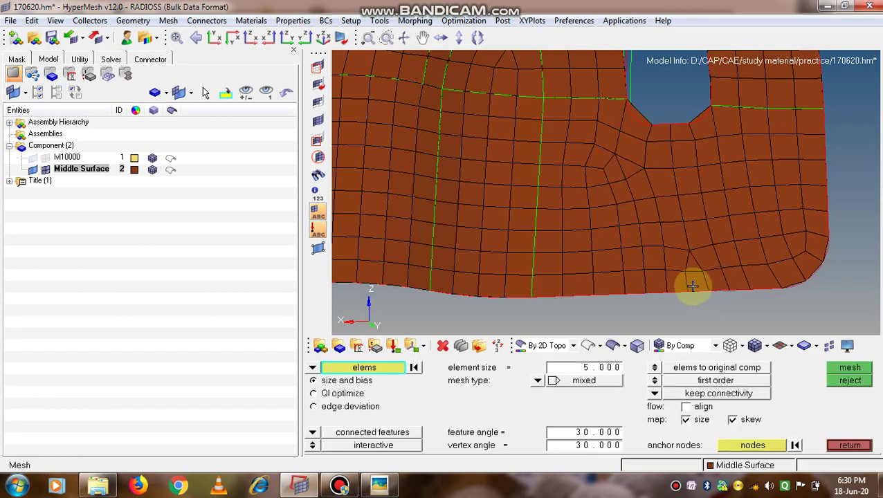
{"action": "mouse_move", "coordinate": [674, 265]}
{"action": "left_mouse_down", "text": "ctrl"}
{"action": "mouse_move", "coordinate": [649, 268]}
{"action": "mouse_move", "coordinate": [687, 223]}
{"action": "mouse_move", "coordinate": [714, 230]}
{"action": "left_mouse_up", "text": "ctrl"}
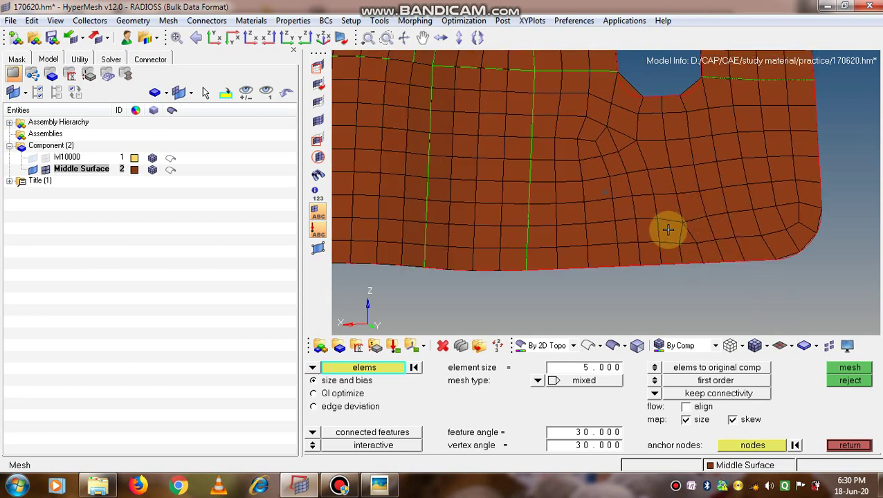
{"action": "left_click", "coordinate": [850, 446]}
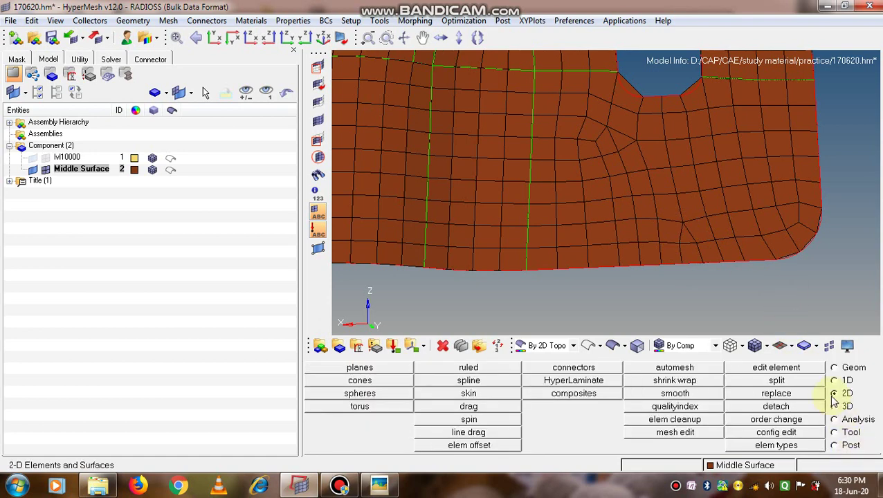
Combine the triangle near the plate's lower edge with its adjacent quad, and merge the two quads directly below them into one quad.
{"action": "left_click", "coordinate": [780, 369]}
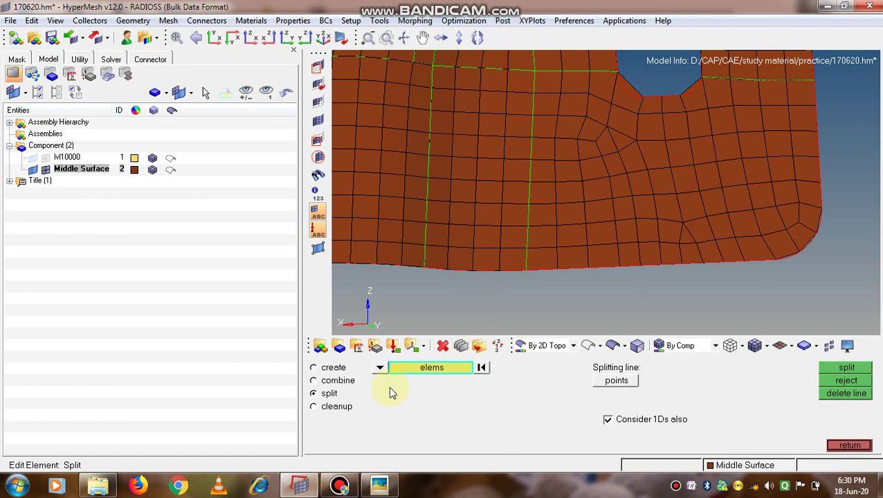
{"action": "left_click", "coordinate": [315, 380]}
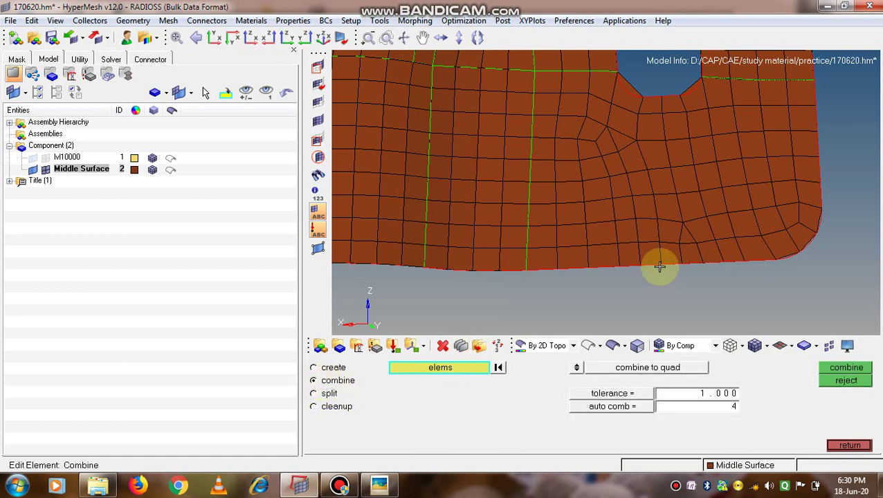
{"action": "left_click", "coordinate": [667, 232]}
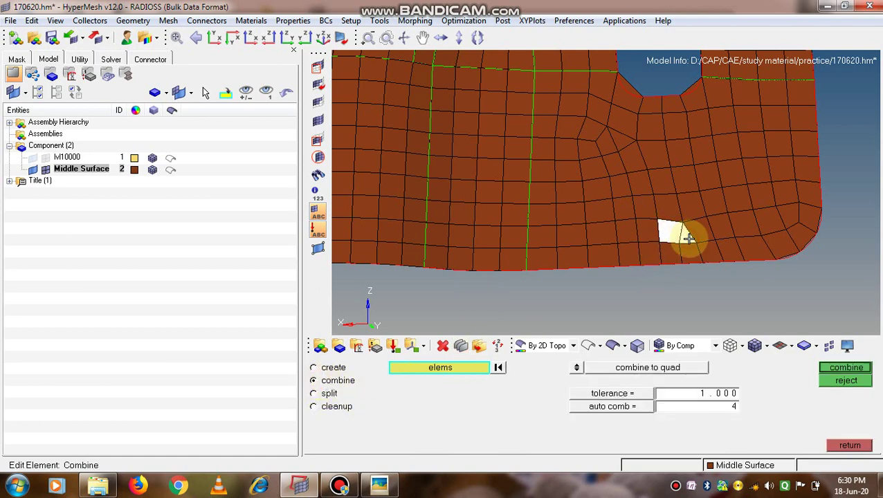
{"action": "right_click", "coordinate": [679, 241]}
{"action": "left_click", "coordinate": [676, 254]}
{"action": "left_click", "coordinate": [685, 254]}
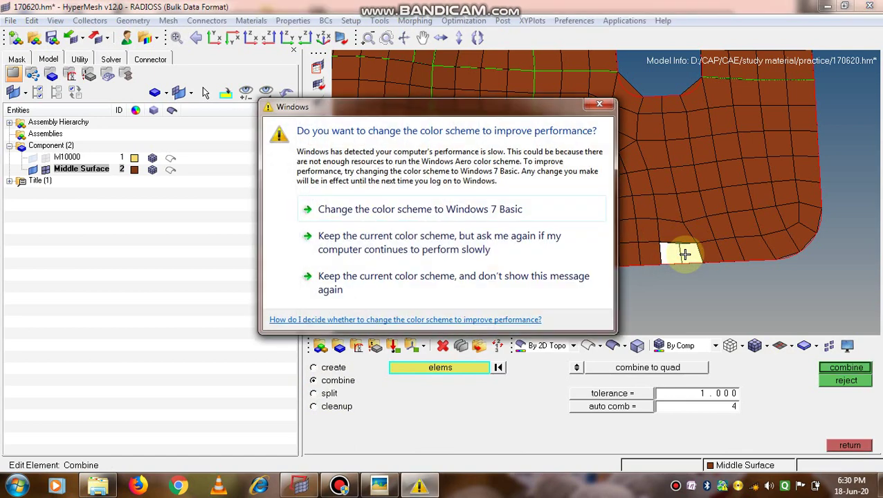
{"action": "left_click", "coordinate": [600, 104]}
{"action": "middle_click", "coordinate": [680, 260]}
{"action": "scroll", "coordinate": [684, 266], "scroll_direction": "up", "scroll_amount": 1, "text": "ctrl"}
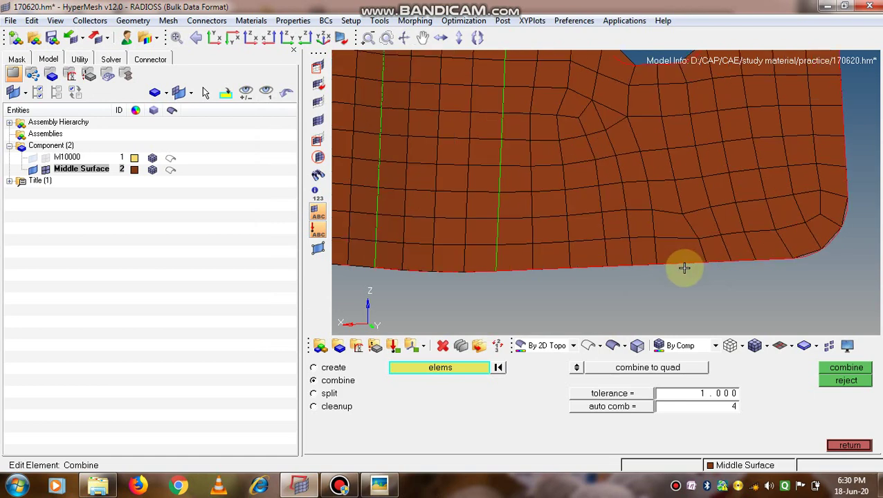
{"action": "left_click_drag", "start_coordinate": [667, 232], "coordinate": [703, 279], "text": "ctrl"}
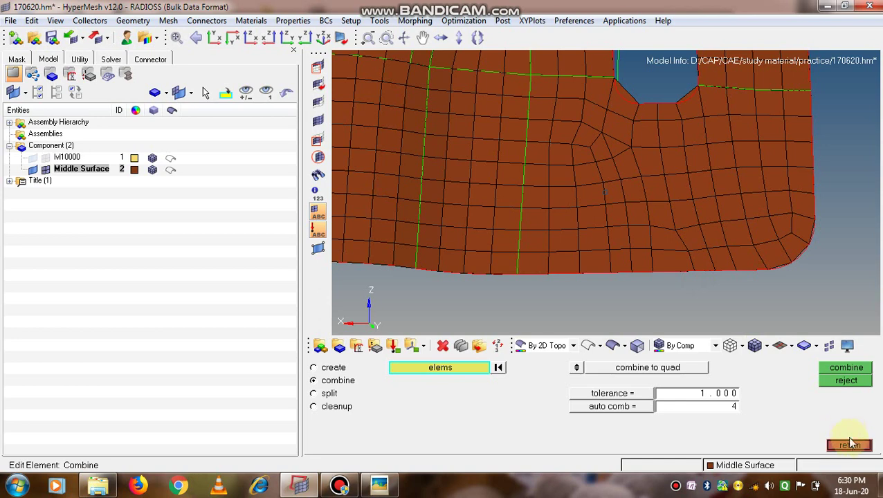
Try to combine the four quads above the plate's lower edge into one quad, and reject the result.
{"action": "left_click", "coordinate": [653, 212]}
{"action": "left_click", "coordinate": [683, 213]}
{"action": "left_click", "coordinate": [690, 242]}
{"action": "left_click", "coordinate": [664, 242]}
{"action": "middle_click", "coordinate": [668, 268]}
{"action": "left_click", "coordinate": [669, 267]}
{"action": "left_click", "coordinate": [703, 268]}
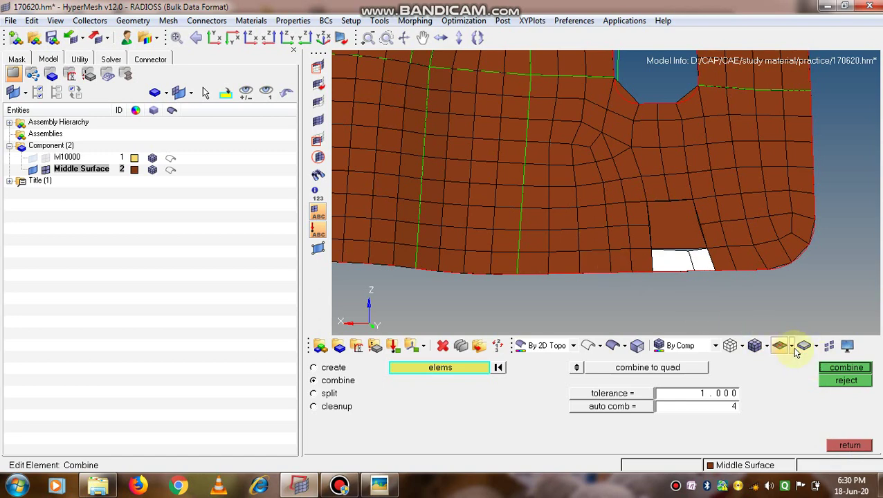
{"action": "left_click", "coordinate": [846, 382]}
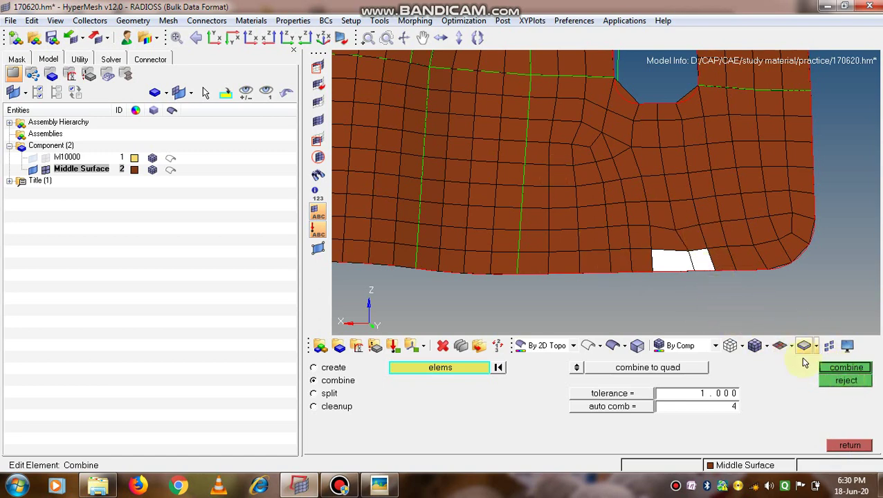
{"action": "left_click", "coordinate": [849, 447]}
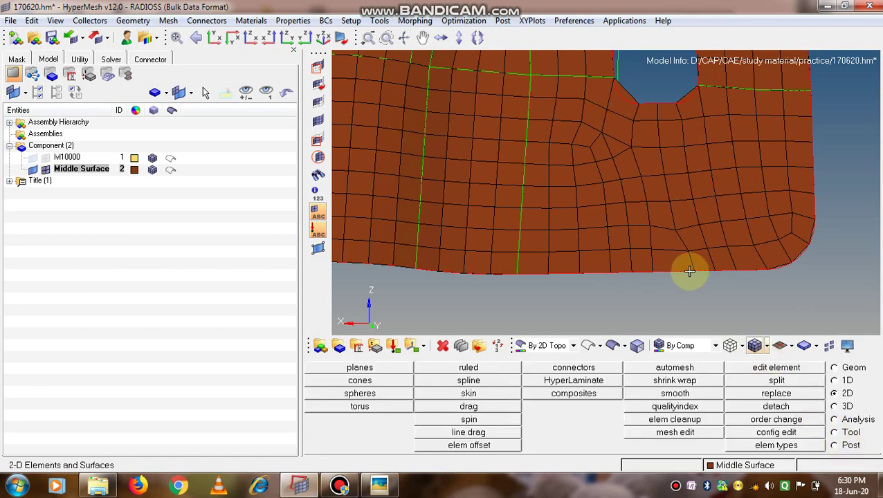
Remesh the block of six quads below the slot down to the plate's lower edge with Automesh, using size 5 and mixed type.
{"action": "left_click", "coordinate": [659, 369]}
{"action": "left_click", "coordinate": [658, 228]}
{"action": "left_click", "coordinate": [665, 215]}
{"action": "left_click", "coordinate": [688, 214]}
{"action": "left_click", "coordinate": [696, 242]}
{"action": "left_click", "coordinate": [676, 268]}
{"action": "mouse_move", "coordinate": [686, 267]}
{"action": "left_mouse_down"}
{"action": "mouse_move", "coordinate": [694, 261]}
{"action": "mouse_move", "coordinate": [678, 261]}
{"action": "mouse_move", "coordinate": [681, 243]}
{"action": "left_mouse_up"}
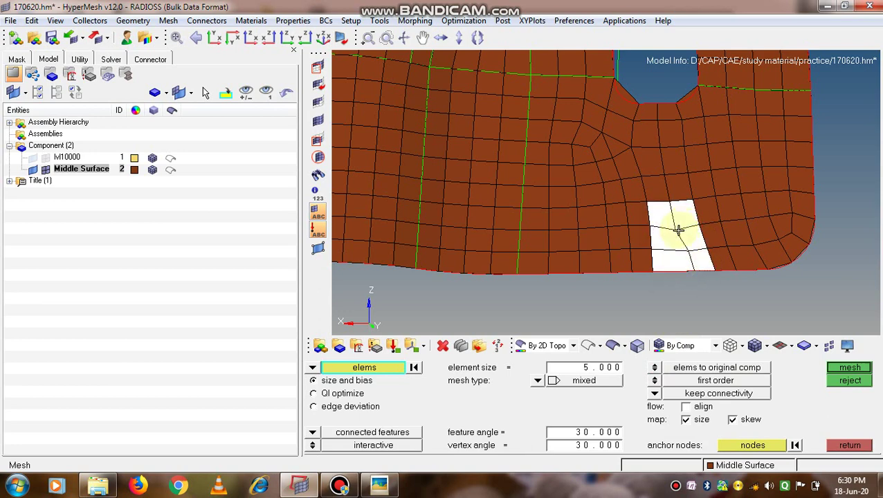
{"action": "middle_click", "coordinate": [678, 230]}
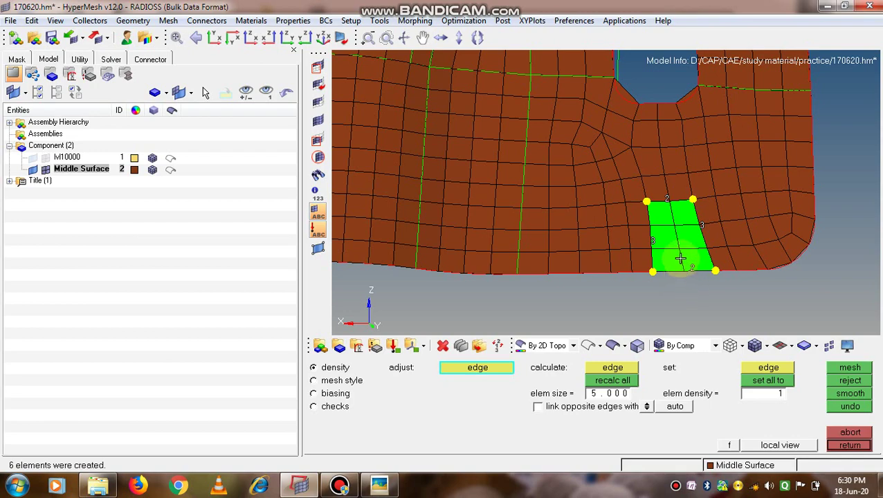
{"action": "scroll", "coordinate": [682, 256], "scroll_direction": "up", "scroll_amount": 2}
{"action": "middle_click", "coordinate": [671, 274]}
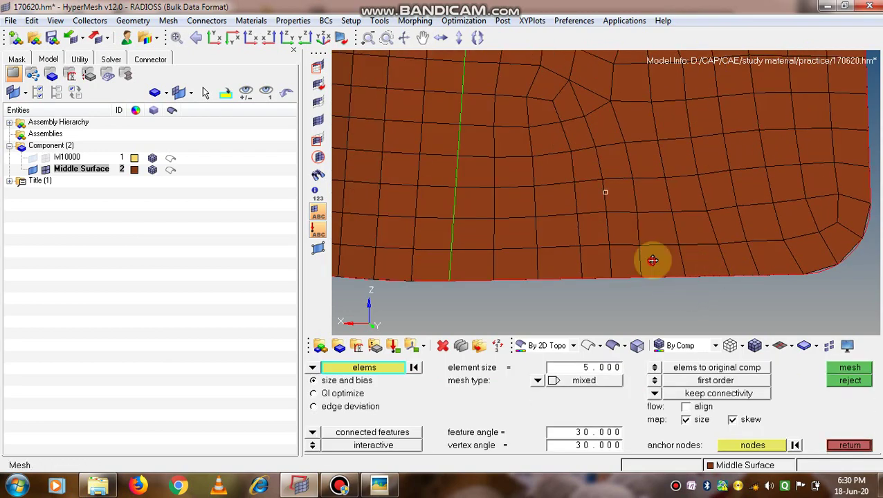
Inspect the mesh flow below the slot and along the plate's lower edge, and leave Automesh.
{"action": "scroll", "coordinate": [651, 260], "scroll_direction": "down", "scroll_amount": 3}
{"action": "scroll", "coordinate": [638, 233], "scroll_direction": "up", "scroll_amount": 3}
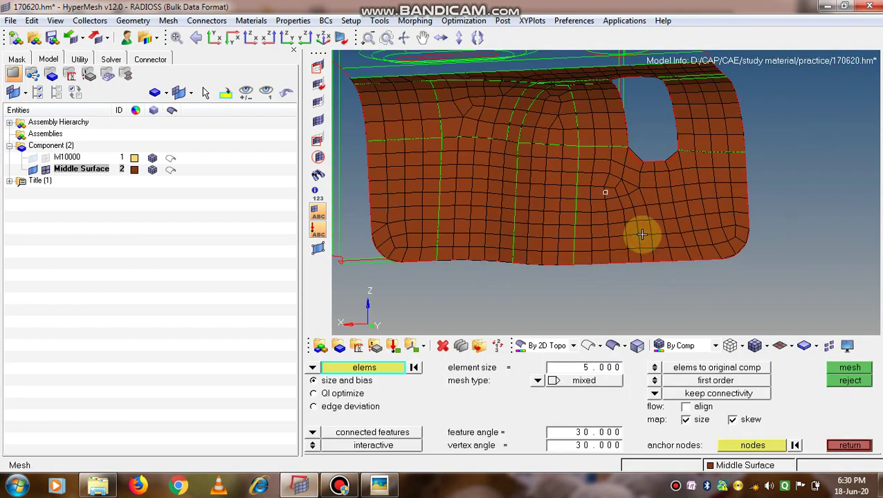
{"action": "scroll", "coordinate": [664, 208], "scroll_direction": "down", "scroll_amount": 3}
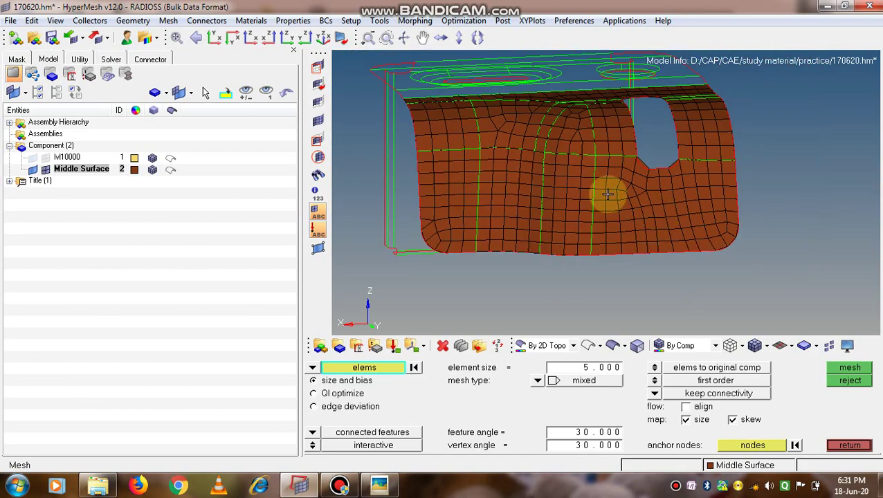
{"action": "scroll", "coordinate": [604, 193], "scroll_direction": "up", "scroll_amount": 2}
{"action": "scroll", "coordinate": [637, 223], "scroll_direction": "down", "scroll_amount": 1}
{"action": "scroll", "coordinate": [637, 223], "scroll_direction": "up", "scroll_amount": 2}
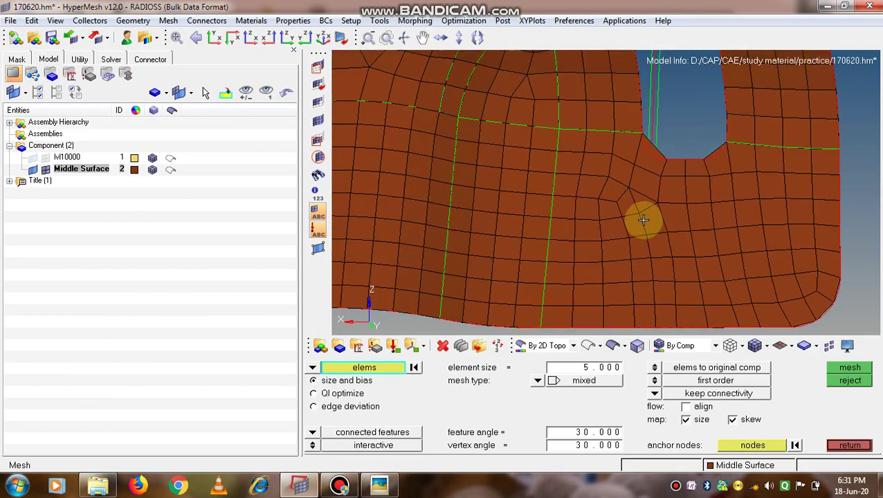
{"action": "left_click", "coordinate": [851, 446]}
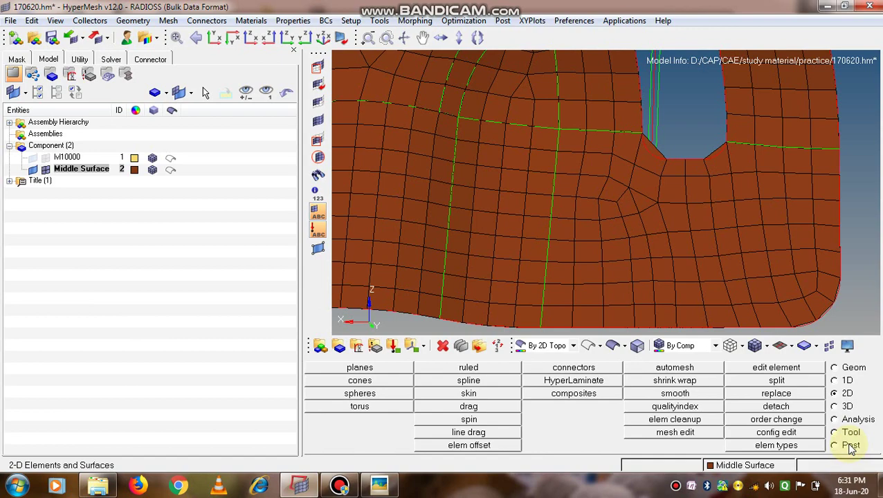
{"action": "left_click_drag", "start_coordinate": [656, 229], "coordinate": [819, 382], "text": "ctrl"}
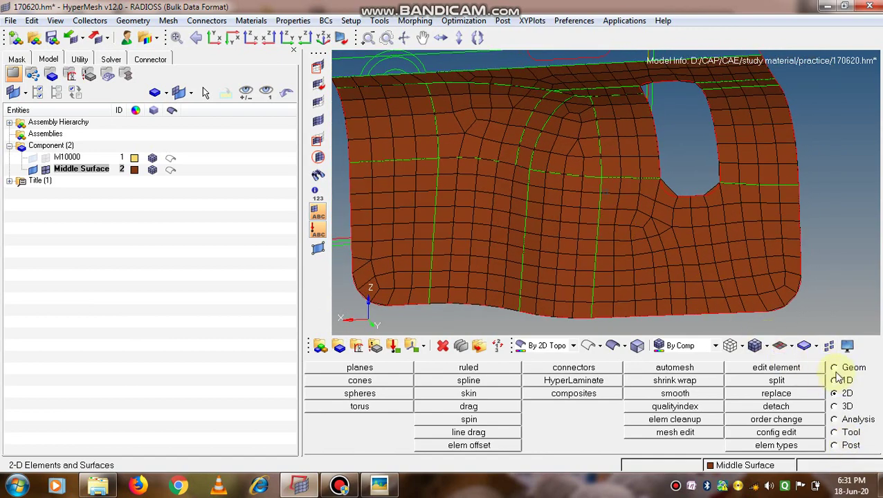
Start Edit Element and delete the single element at the slot's lower-right corner.
{"action": "left_click", "coordinate": [778, 370]}
{"action": "left_click_drag", "start_coordinate": [451, 267], "coordinate": [479, 243], "text": "ctrl"}
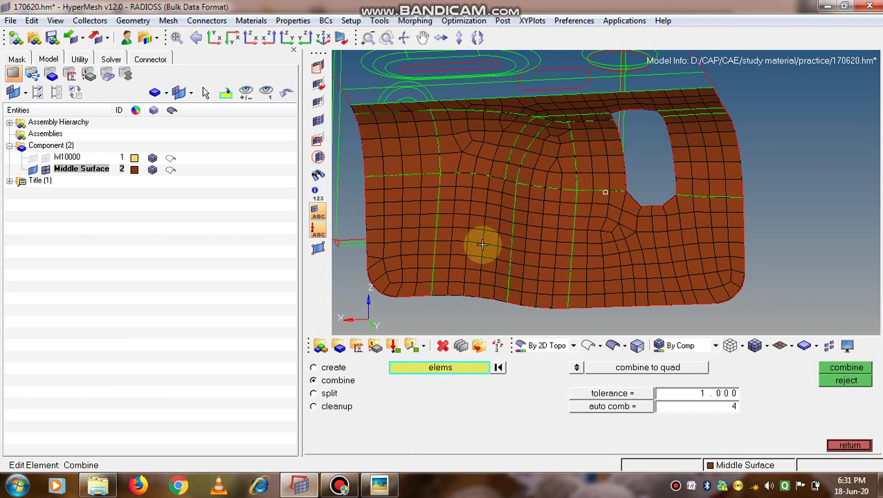
{"action": "left_click", "coordinate": [443, 348]}
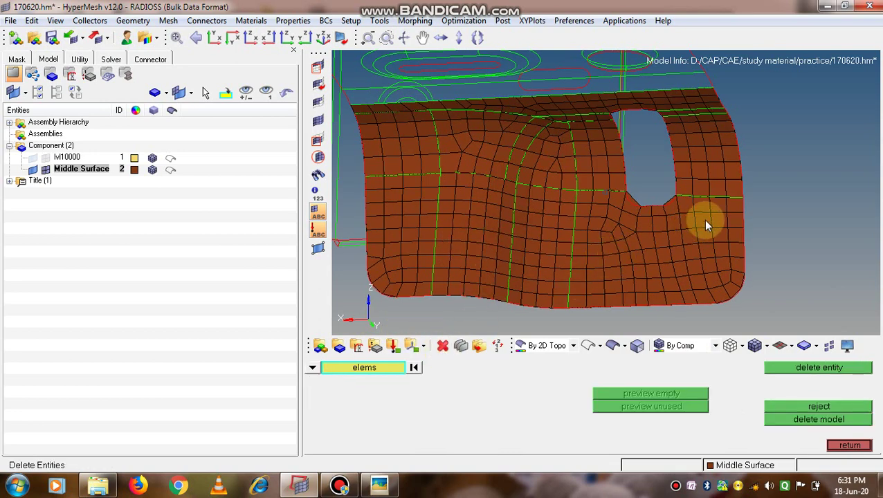
{"action": "left_click", "coordinate": [671, 207]}
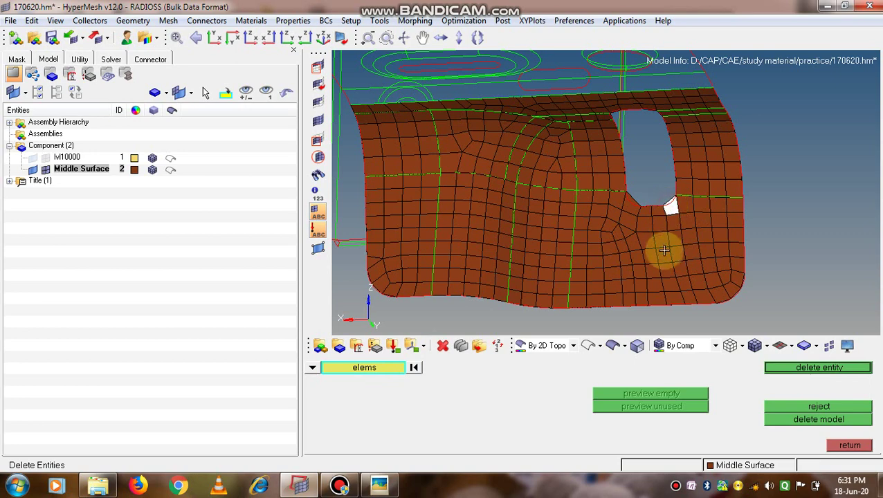
{"action": "left_click", "coordinate": [803, 373]}
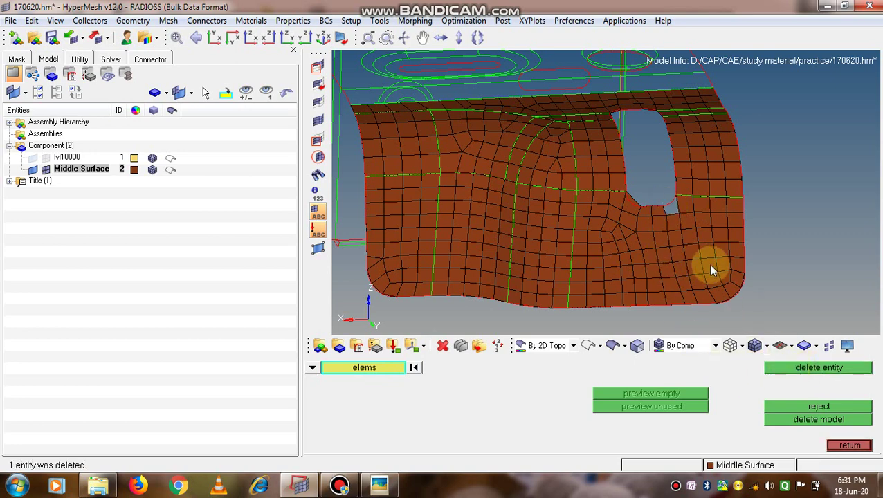
{"action": "left_click", "coordinate": [847, 445]}
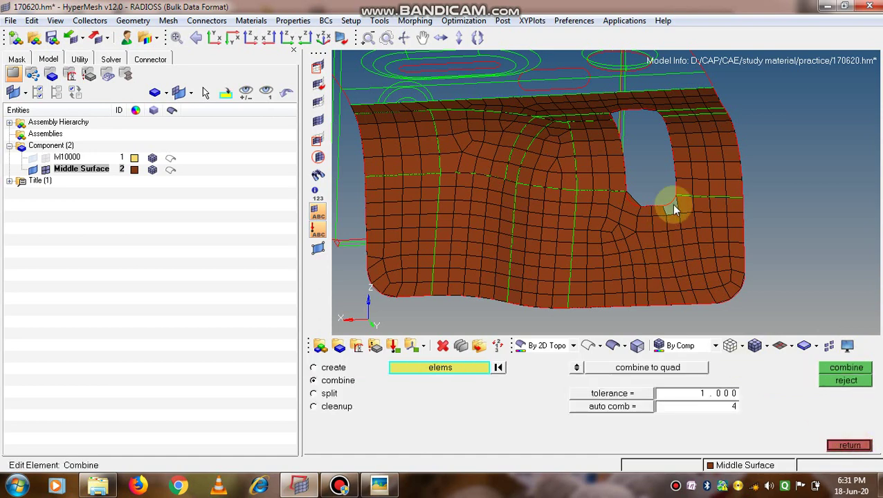
Create a quad from the four corner nodes of the gap at the slot's lower-right corner, and reject it.
{"action": "left_click", "coordinate": [314, 369]}
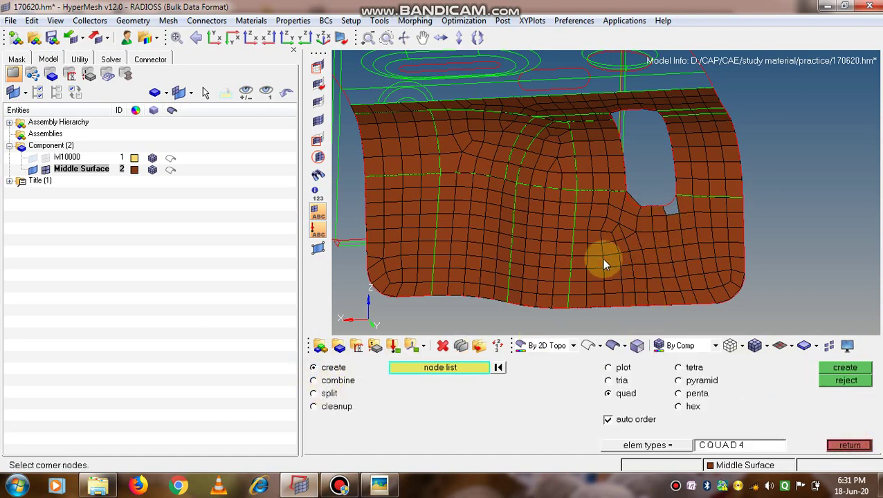
{"action": "scroll", "coordinate": [540, 305], "scroll_direction": "up", "scroll_amount": 2}
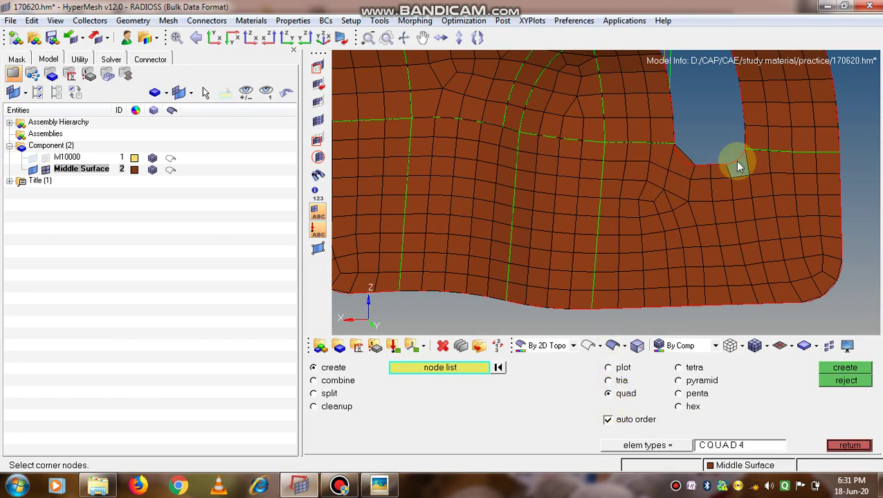
{"action": "left_click", "coordinate": [726, 164]}
{"action": "left_click", "coordinate": [731, 178]}
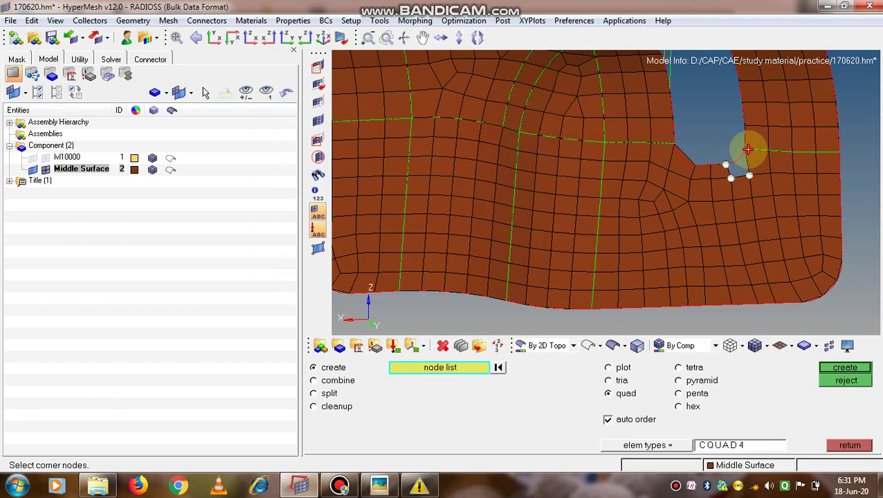
{"action": "left_click", "coordinate": [750, 152]}
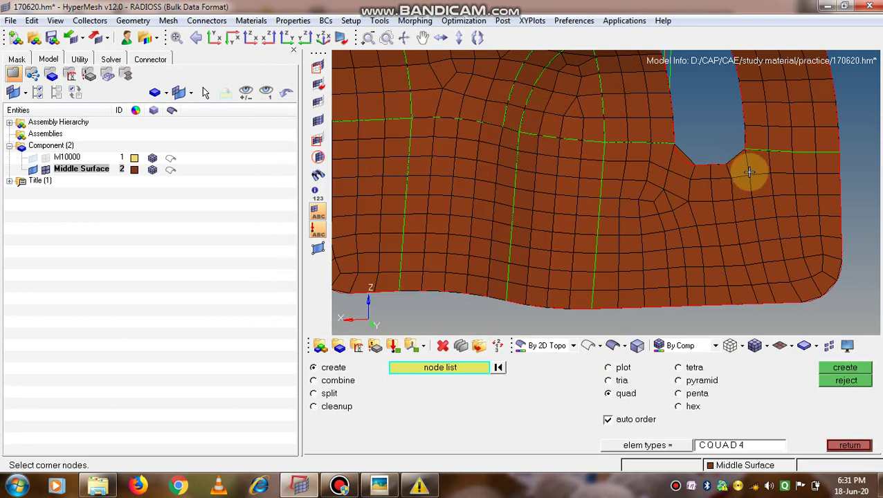
{"action": "left_click", "coordinate": [857, 381]}
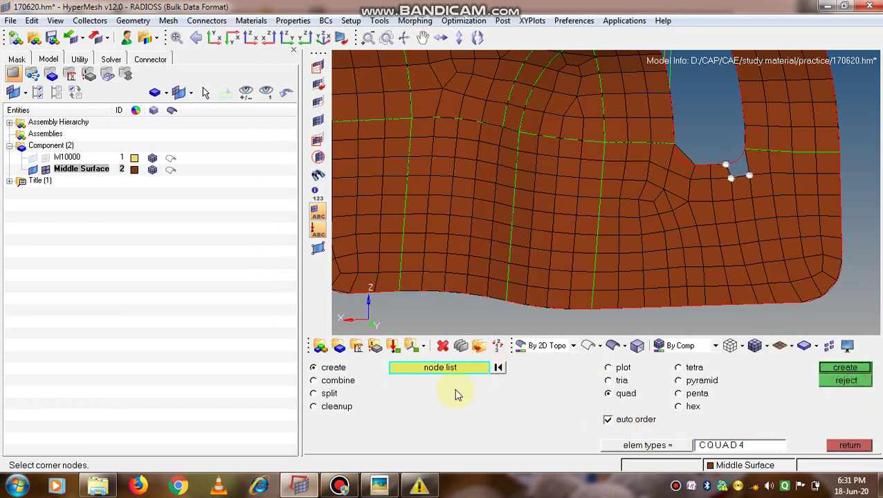
Fill the gap at the slot's lower-right corner with two tria elements built from its corner nodes.
{"action": "left_click", "coordinate": [609, 382]}
{"action": "left_click", "coordinate": [744, 143]}
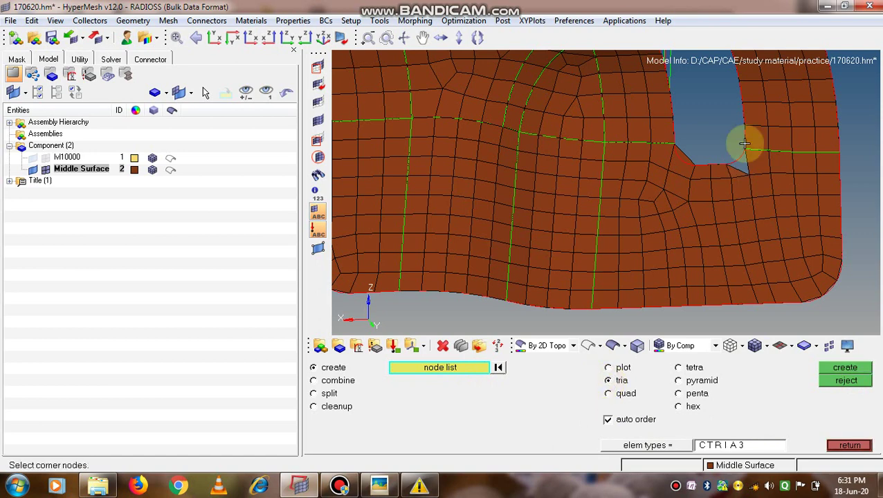
{"action": "scroll", "coordinate": [738, 175], "scroll_direction": "up", "scroll_amount": 2}
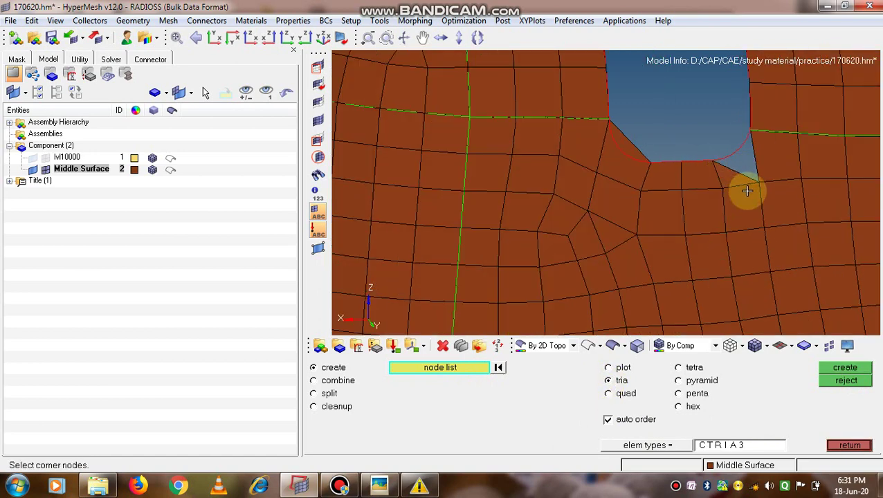
{"action": "left_click", "coordinate": [714, 163]}
{"action": "left_click", "coordinate": [753, 177]}
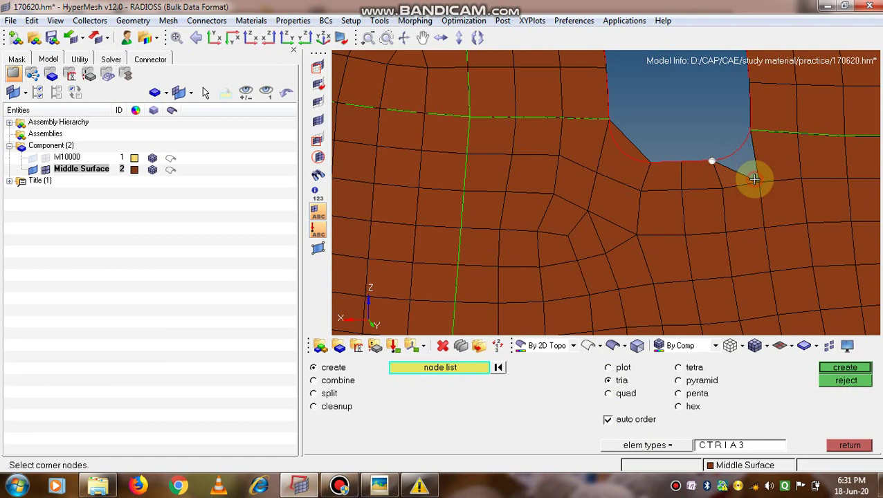
{"action": "left_click", "coordinate": [750, 134]}
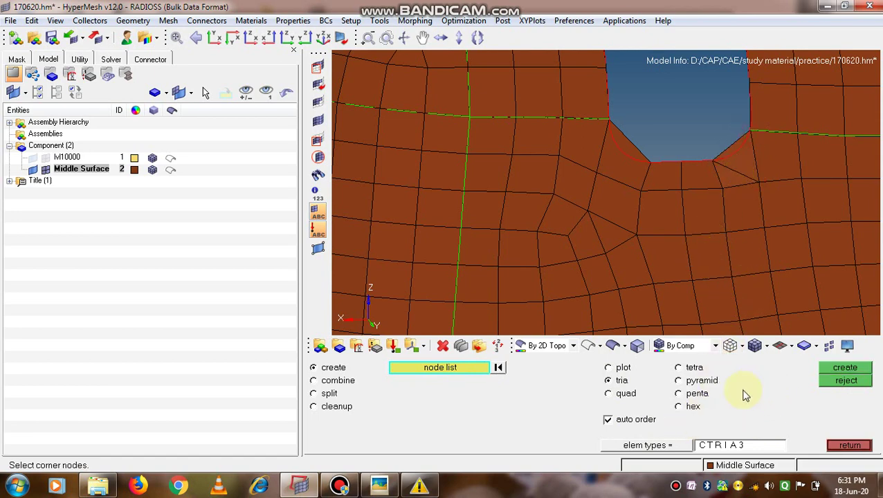
Combine the two tria elements at the slot's lower-right corner into one quad.
{"action": "left_click", "coordinate": [315, 381]}
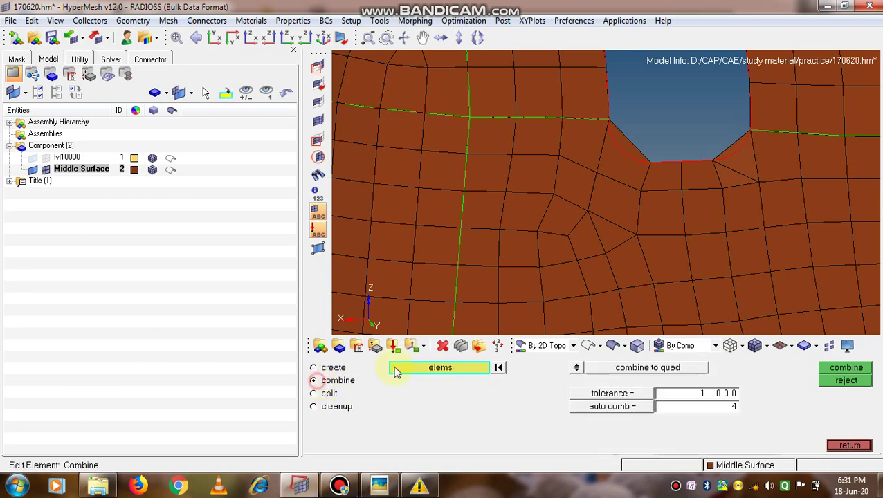
{"action": "left_click", "coordinate": [720, 173]}
{"action": "right_click", "coordinate": [710, 176]}
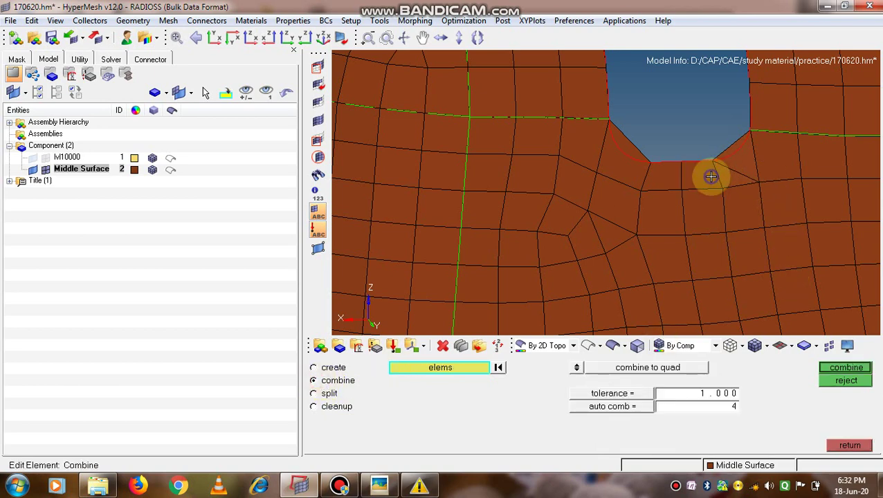
{"action": "left_click", "coordinate": [725, 175]}
{"action": "left_click", "coordinate": [739, 161]}
{"action": "middle_click", "coordinate": [739, 160]}
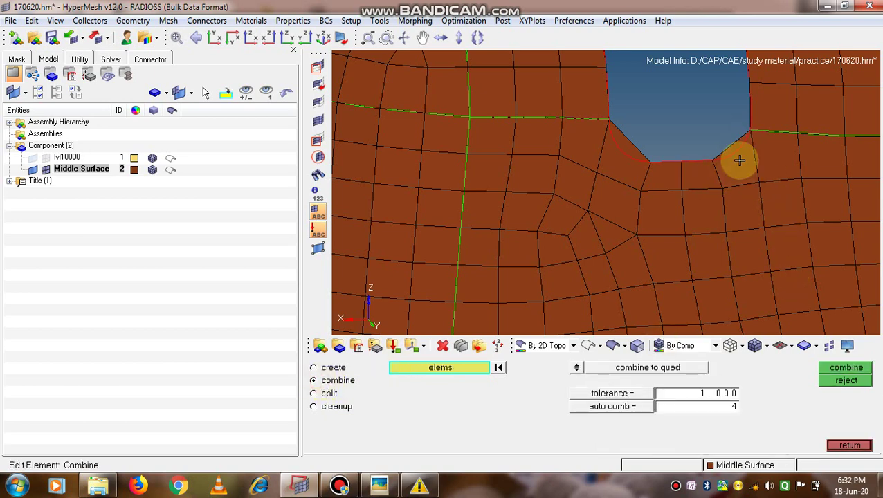
{"action": "left_click", "coordinate": [689, 178]}
{"action": "left_click", "coordinate": [668, 176]}
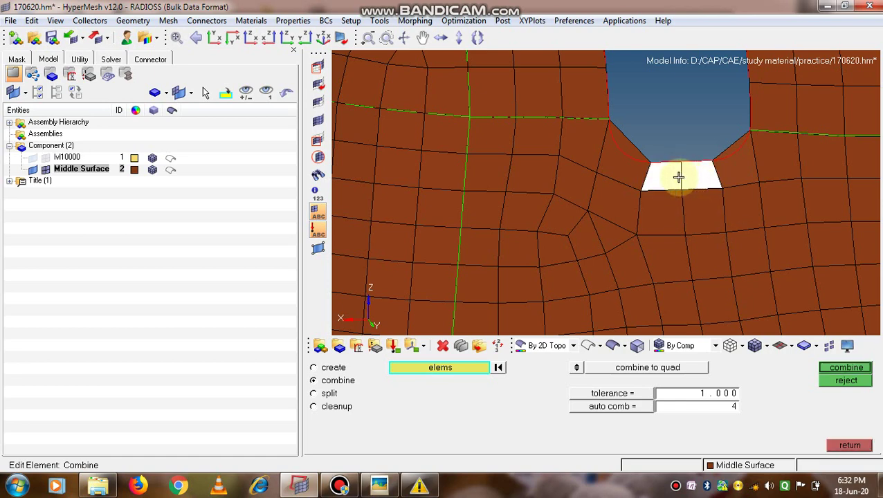
{"action": "right_click", "coordinate": [678, 177]}
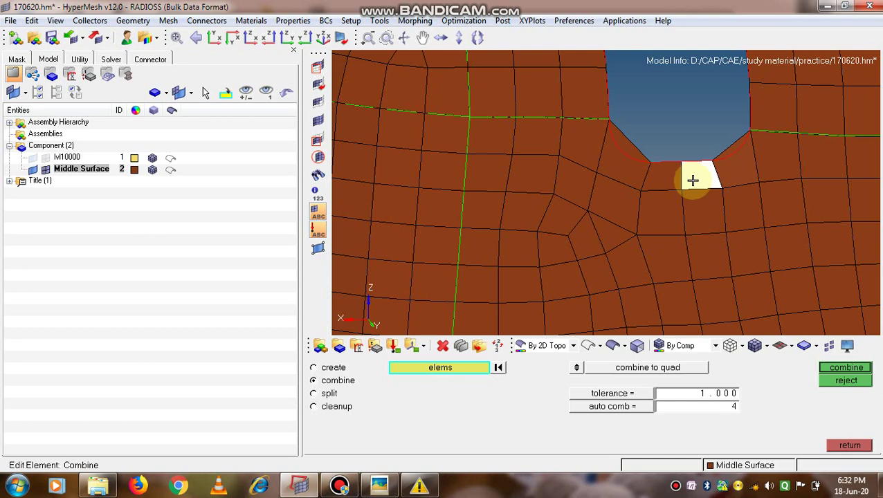
{"action": "right_click", "coordinate": [695, 180]}
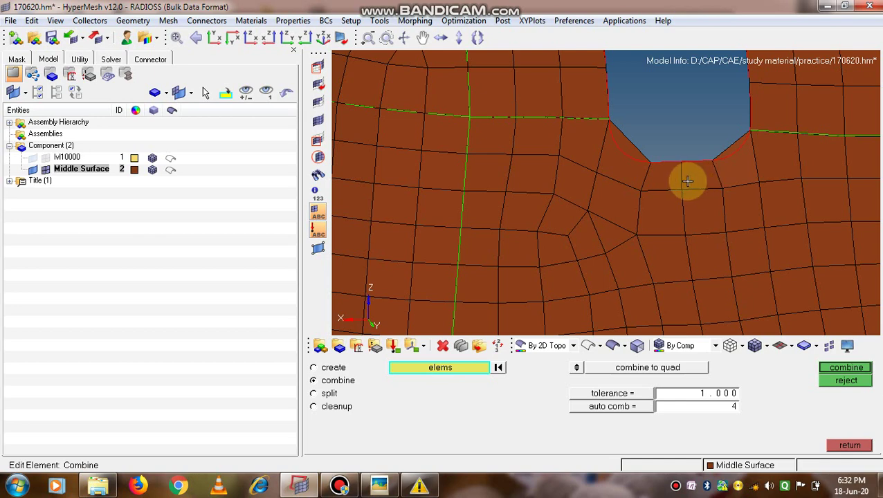
{"action": "left_click", "coordinate": [685, 180]}
{"action": "right_click", "coordinate": [685, 180]}
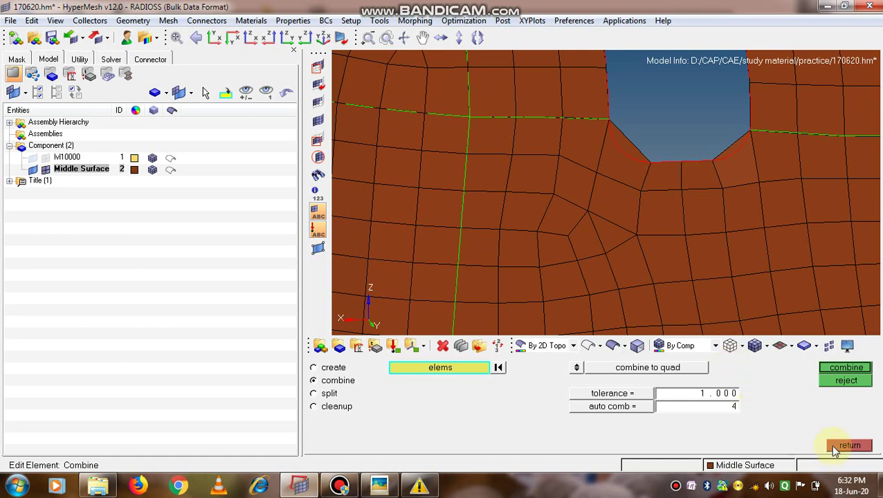
Start the element cleanup on all displayed elements of the plate.
{"action": "left_click", "coordinate": [314, 407]}
{"action": "left_click_drag", "start_coordinate": [522, 256], "coordinate": [583, 203], "text": "ctrl"}
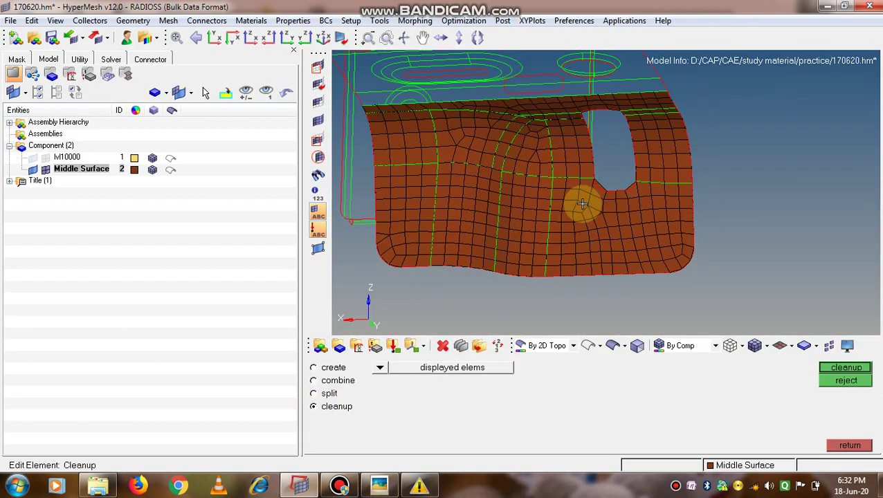
{"action": "left_click", "coordinate": [382, 369]}
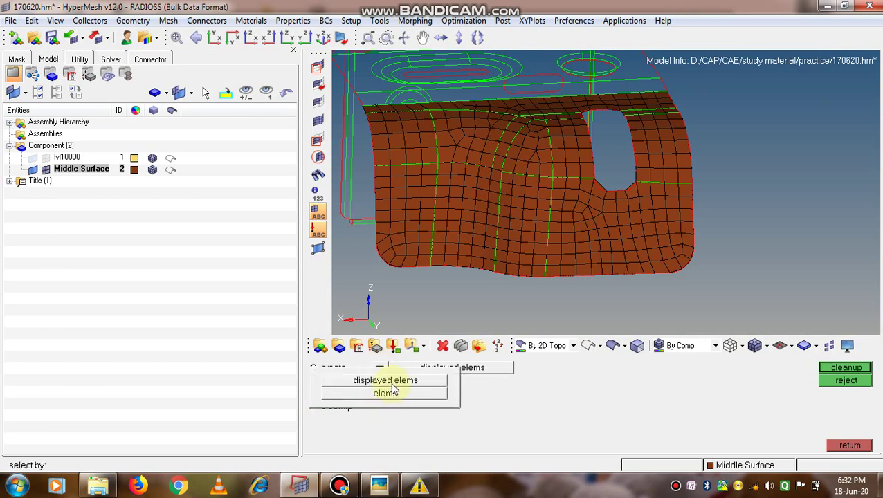
{"action": "left_click", "coordinate": [857, 371]}
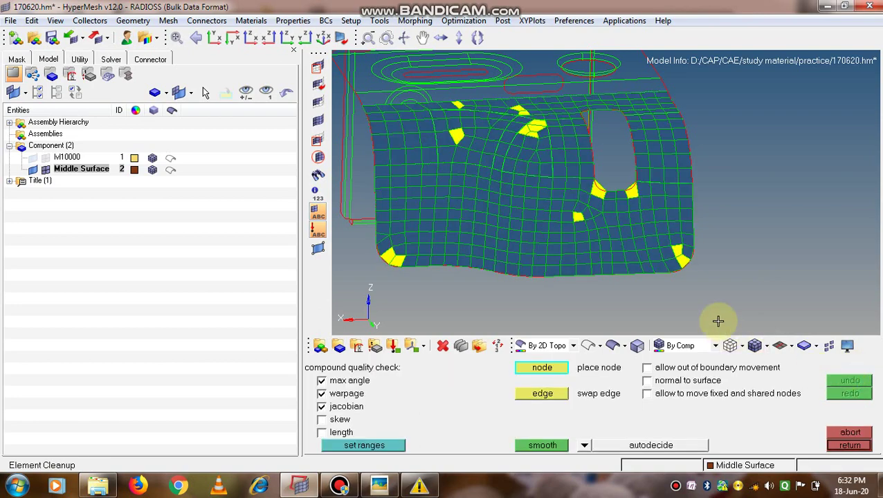
Smooth the plate's mesh repeatedly in the element cleanup, with max angle, warpage and jacobian checks active.
{"action": "left_click_drag", "start_coordinate": [698, 306], "coordinate": [757, 308], "text": "ctrl"}
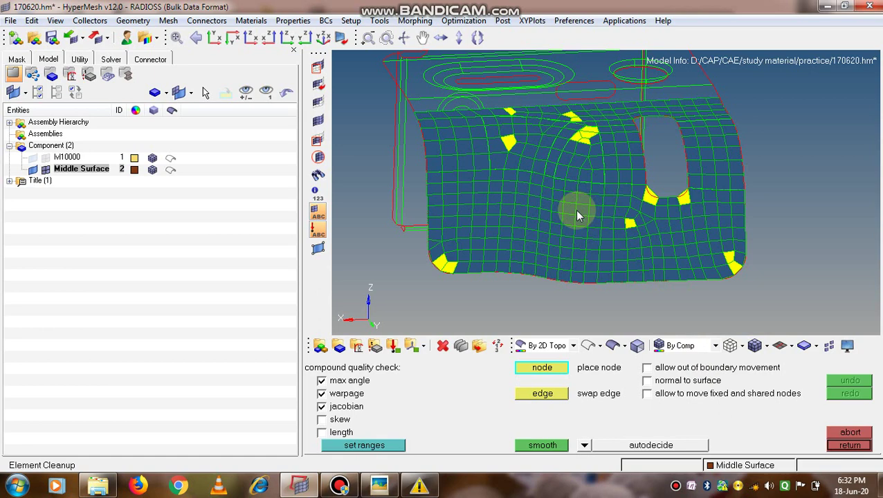
{"action": "left_click_drag", "start_coordinate": [437, 197], "coordinate": [426, 195], "text": "ctrl"}
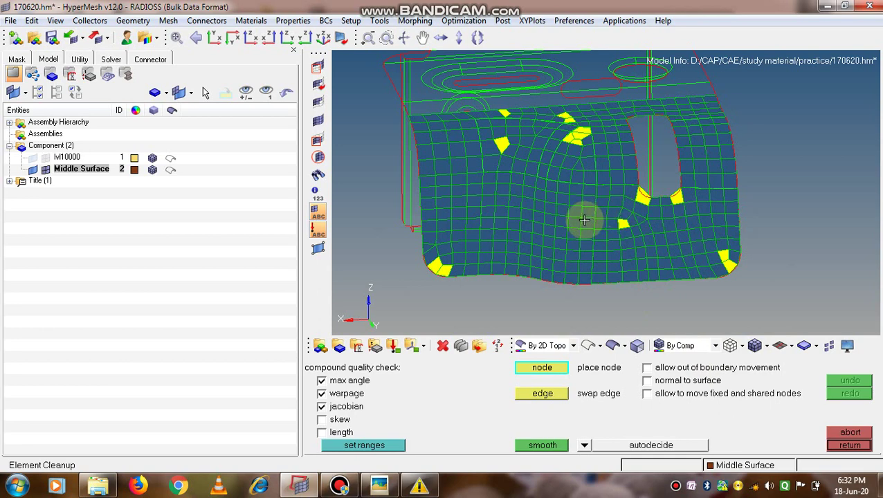
{"action": "left_click", "coordinate": [552, 443]}
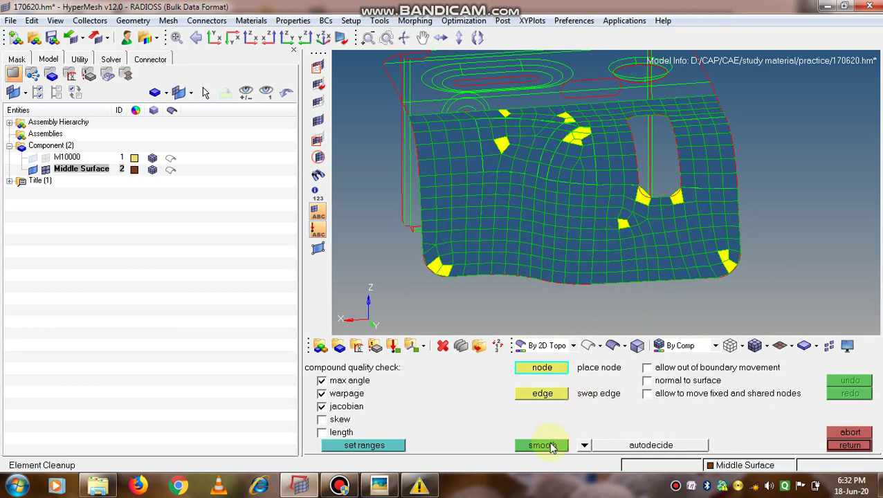
{"action": "scroll", "coordinate": [599, 277], "scroll_direction": "up", "scroll_amount": 3}
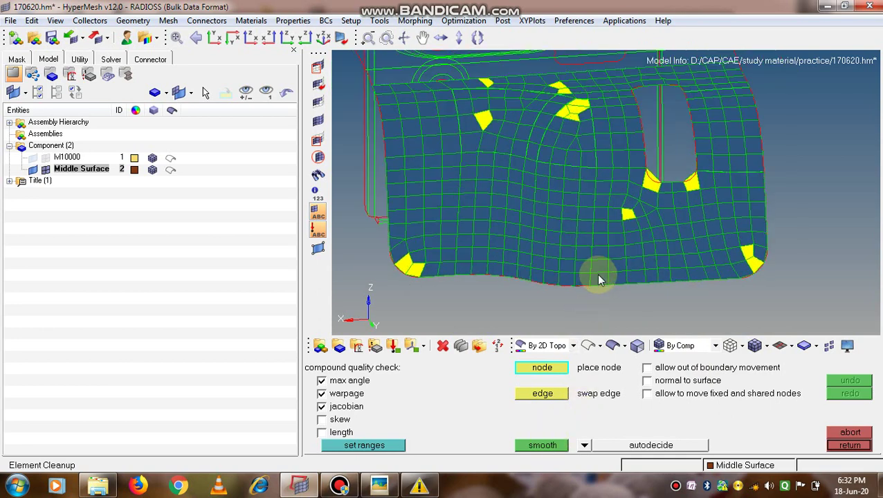
{"action": "left_click", "coordinate": [543, 445]}
{"action": "left_click", "coordinate": [547, 446]}
{"action": "left_click", "coordinate": [548, 446]}
{"action": "left_click", "coordinate": [547, 446]}
{"action": "left_click", "coordinate": [549, 447]}
{"action": "left_click", "coordinate": [550, 450]}
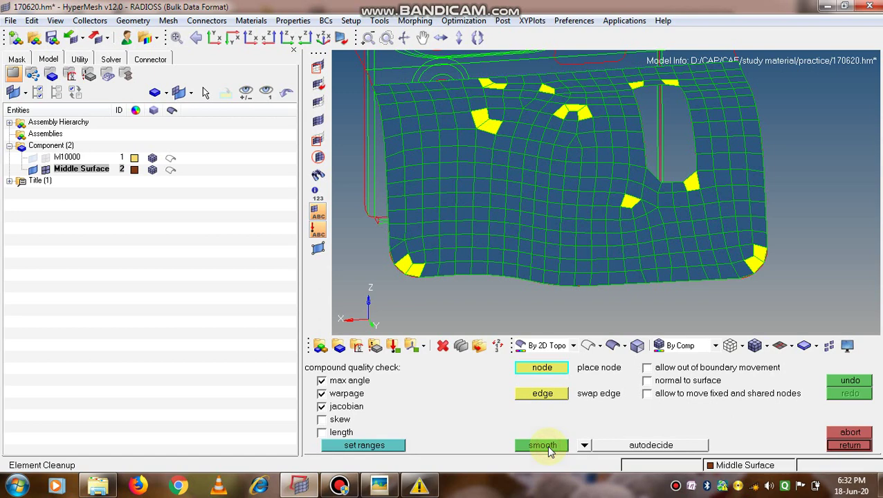
{"action": "left_click", "coordinate": [542, 445]}
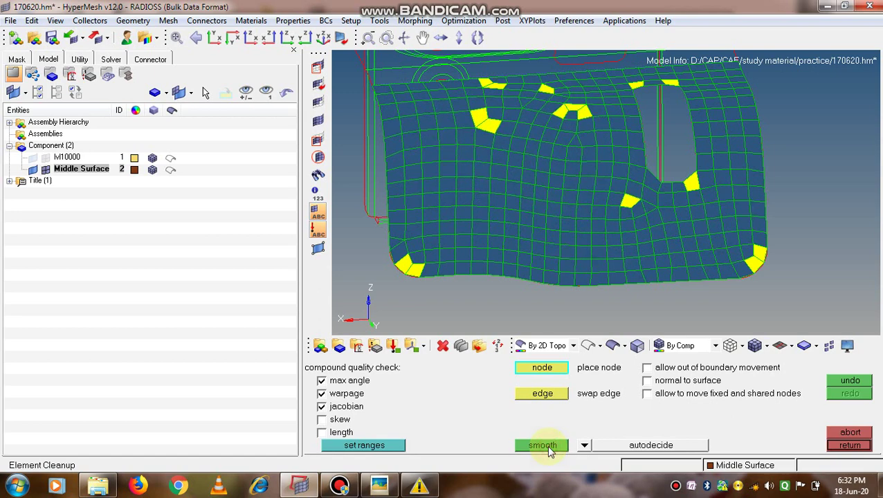
{"action": "left_click", "coordinate": [548, 448]}
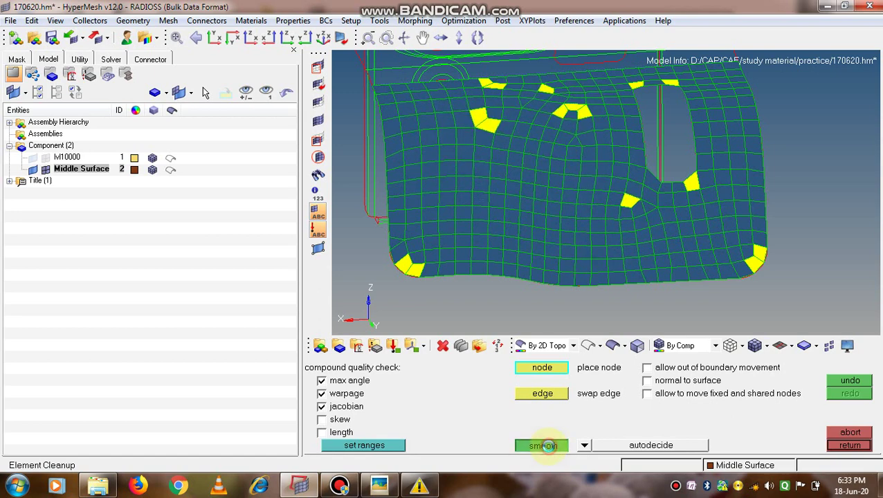
{"action": "left_click", "coordinate": [547, 446]}
{"action": "left_click", "coordinate": [550, 446]}
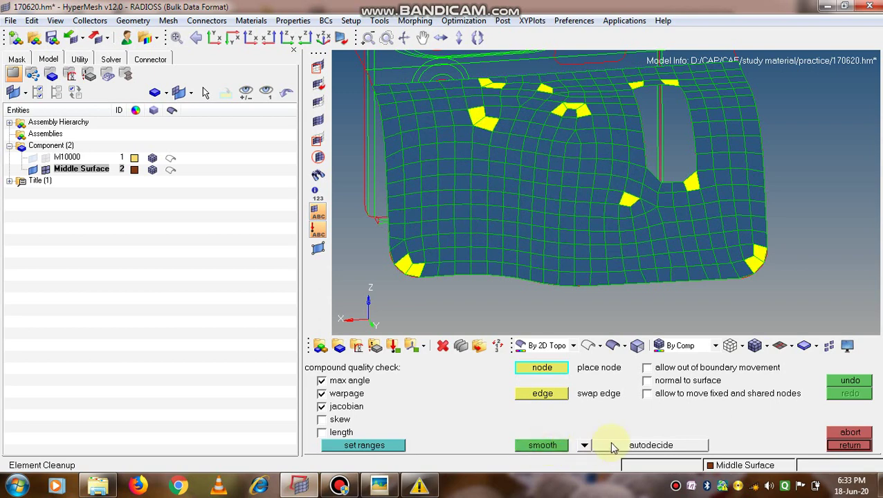
Choose the autodecide smoothing algorithm and run several more smoothing passes on the plate's mesh.
{"action": "left_click", "coordinate": [588, 447]}
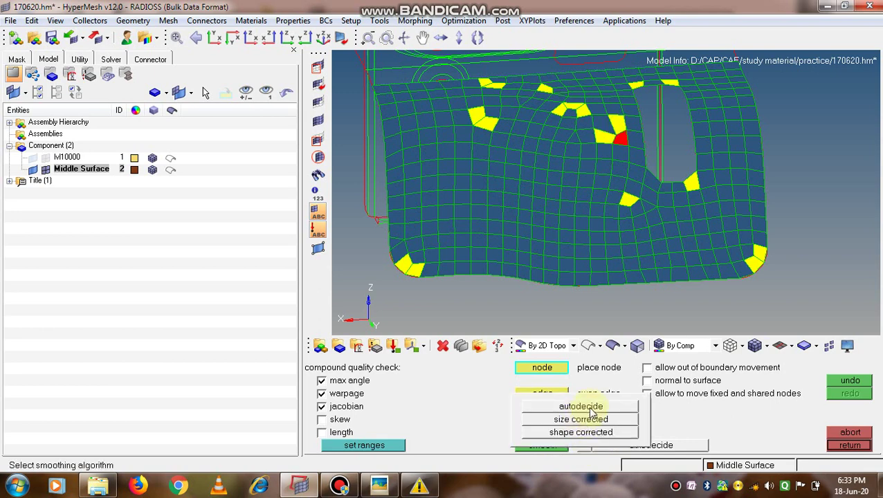
{"action": "left_click", "coordinate": [590, 408]}
{"action": "left_click", "coordinate": [547, 447]}
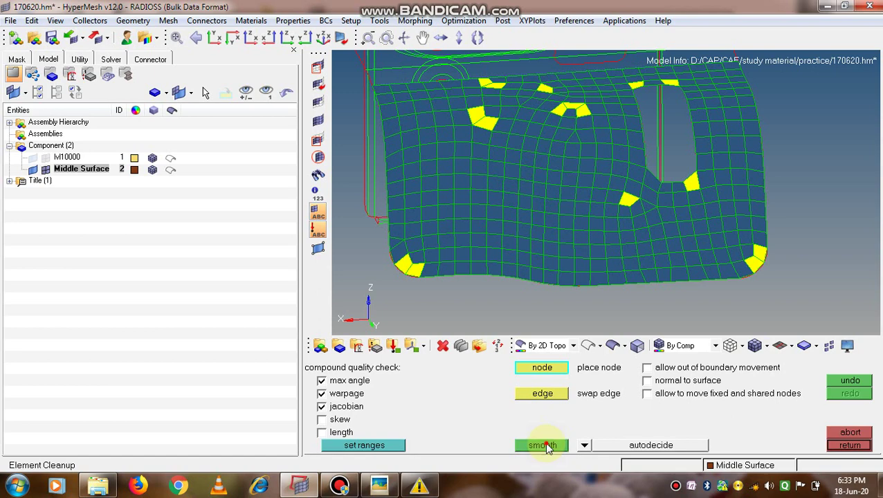
{"action": "left_click", "coordinate": [547, 447]}
{"action": "left_click", "coordinate": [547, 447]}
{"action": "left_click", "coordinate": [547, 446]}
{"action": "left_click", "coordinate": [546, 447]}
{"action": "left_click", "coordinate": [547, 446]}
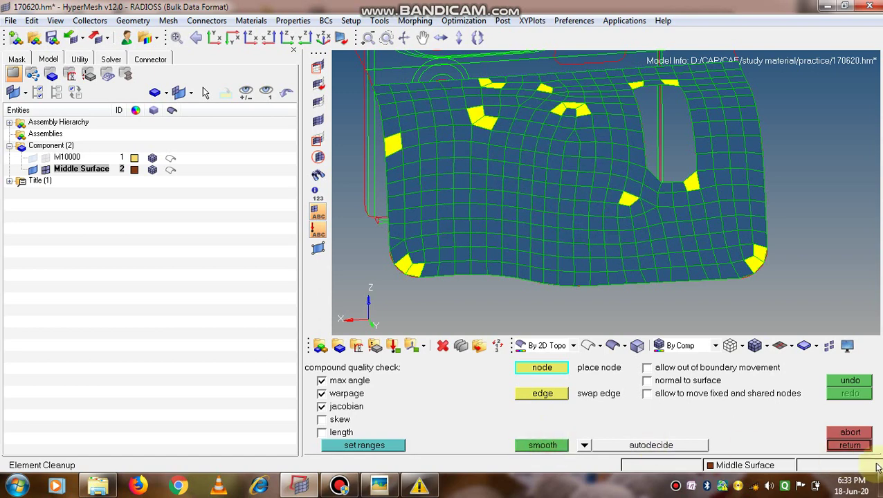
Accept the smoothed mesh, leave the element editing and save the model file.
{"action": "left_click", "coordinate": [855, 445]}
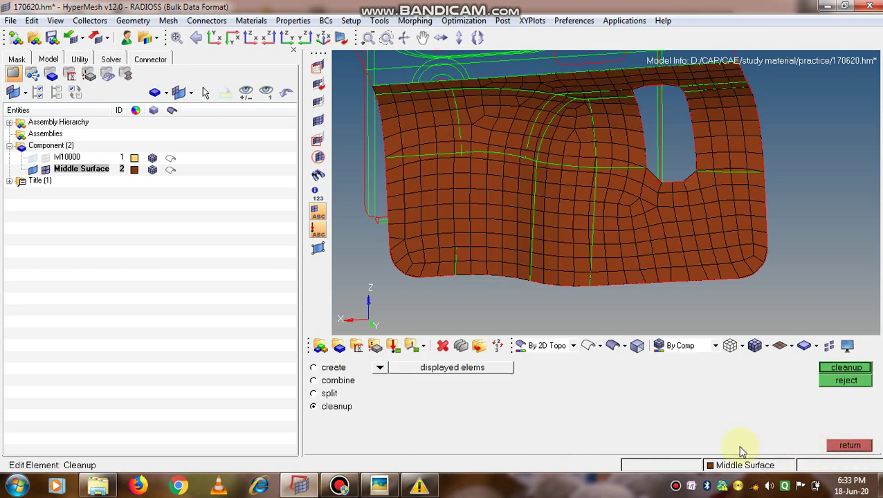
{"action": "left_click", "coordinate": [848, 446]}
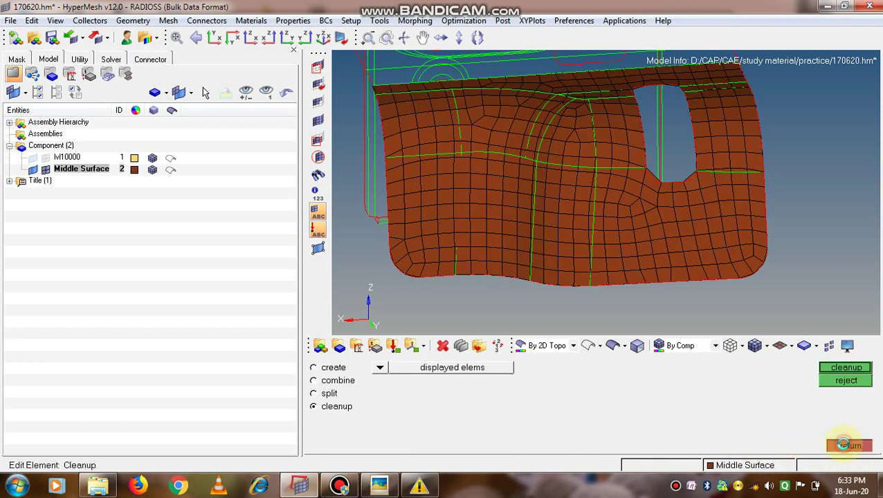
{"action": "left_click", "coordinate": [9, 20]}
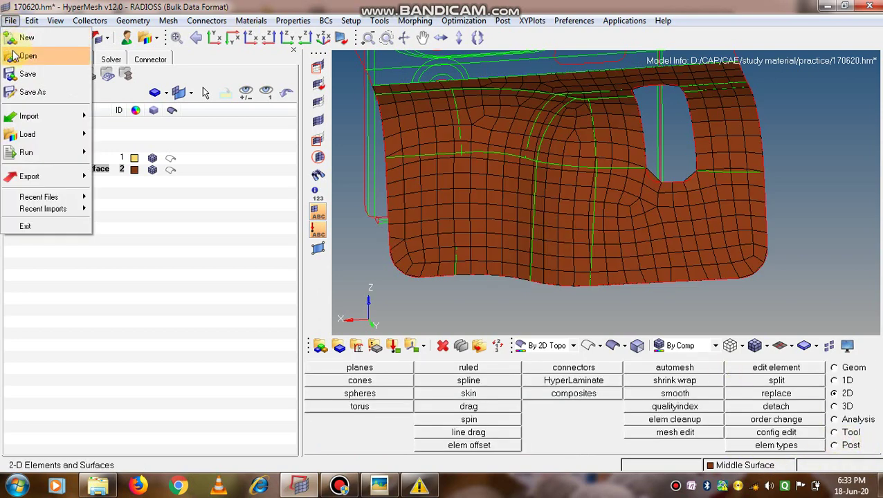
{"action": "left_click", "coordinate": [28, 72]}
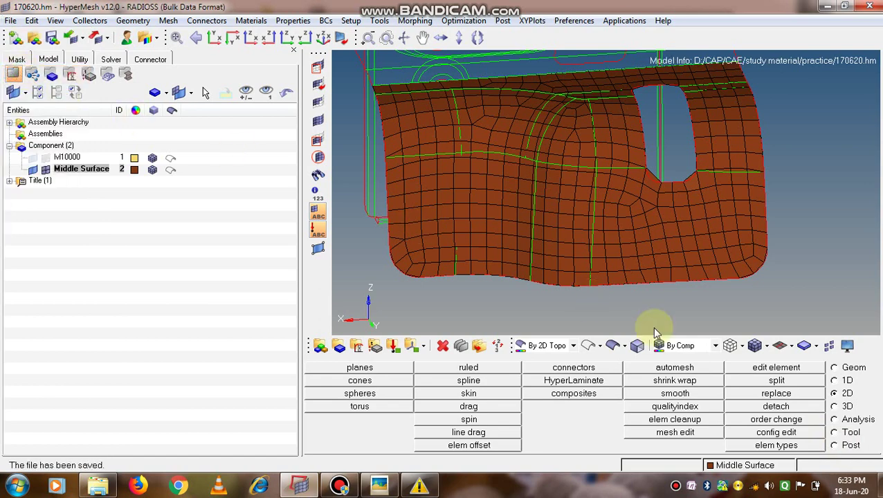
Start the quality index check and optimize flagged elements along the lower edge, at the lower-right corner and just below-left of the slot.
{"action": "left_click", "coordinate": [674, 407]}
{"action": "left_click_drag", "start_coordinate": [680, 304], "coordinate": [590, 267], "text": "ctrl"}
{"action": "scroll", "coordinate": [589, 262], "scroll_direction": "up", "scroll_amount": 2, "text": "ctrl"}
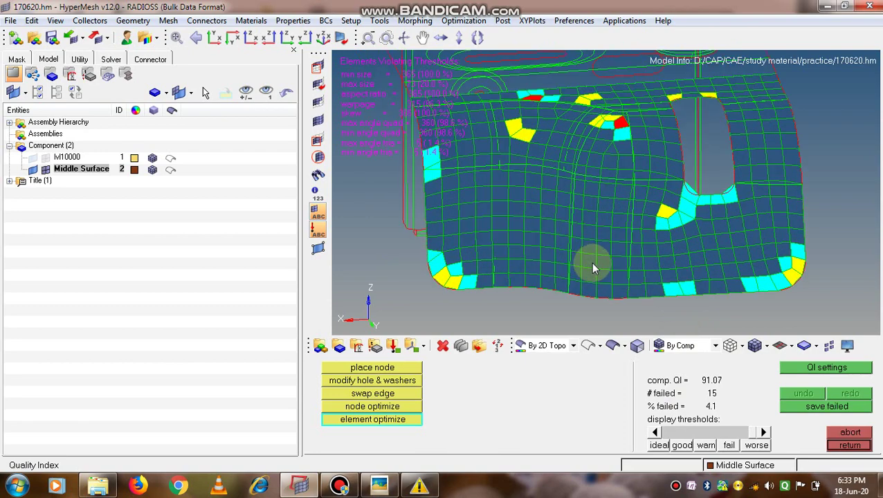
{"action": "scroll", "coordinate": [606, 275], "scroll_direction": "up", "scroll_amount": 1, "text": "ctrl"}
{"action": "scroll", "coordinate": [606, 275], "scroll_direction": "down", "scroll_amount": 1, "text": "ctrl"}
{"action": "scroll", "coordinate": [603, 274], "scroll_direction": "down", "scroll_amount": 1}
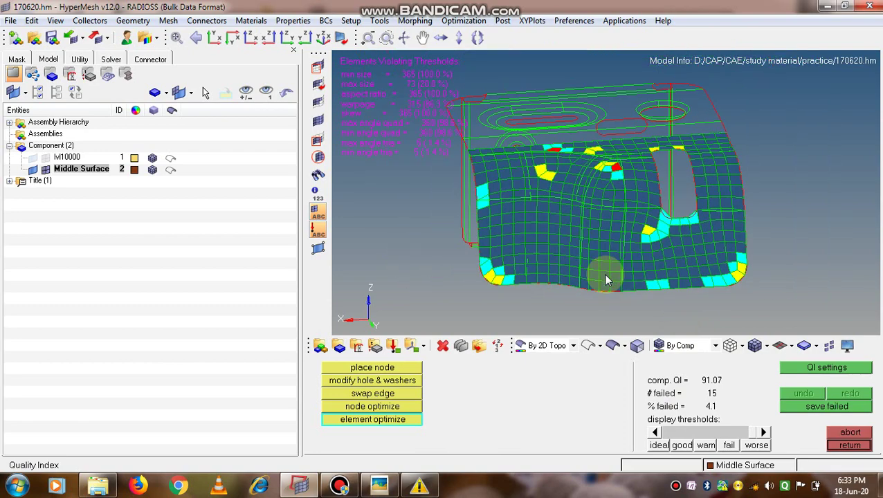
{"action": "scroll", "coordinate": [604, 274], "scroll_direction": "down", "scroll_amount": 1}
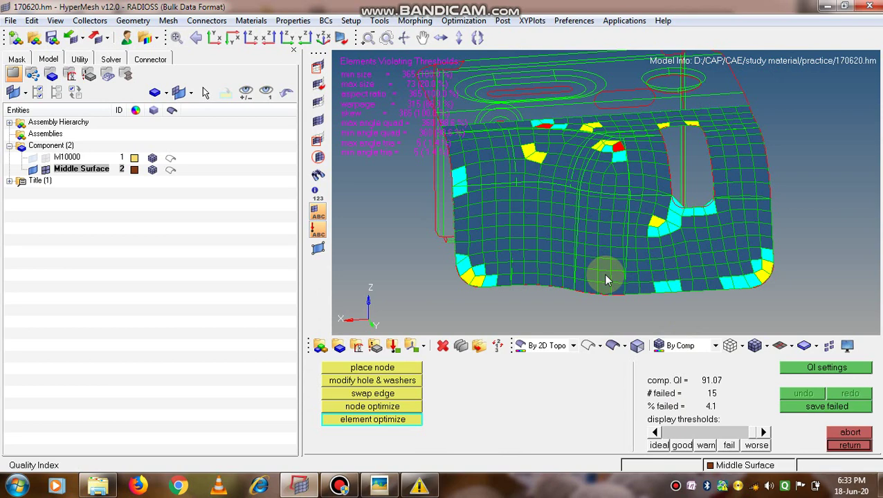
{"action": "right_click_drag", "start_coordinate": [605, 279], "coordinate": [659, 267], "text": "ctrl"}
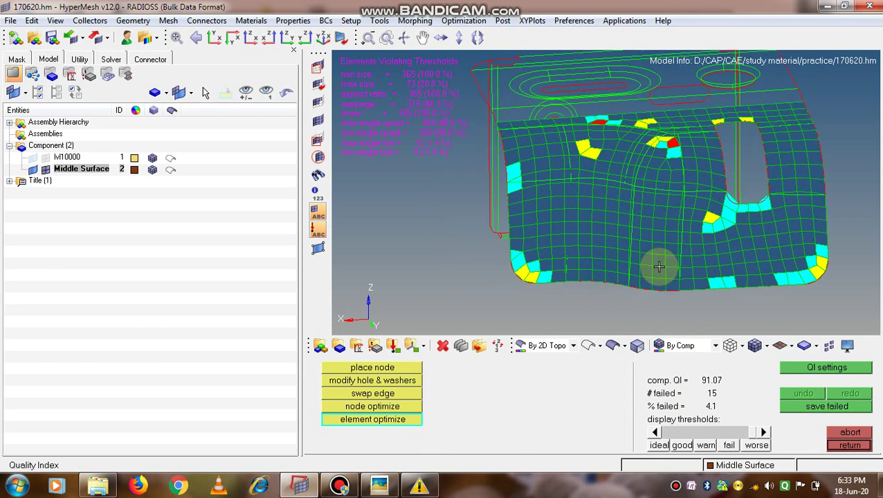
{"action": "scroll", "coordinate": [659, 267], "scroll_direction": "up", "scroll_amount": 1}
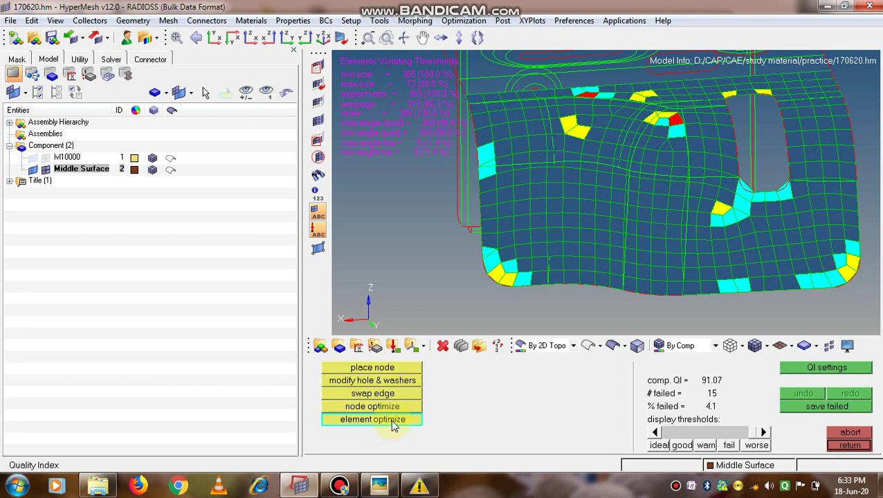
{"action": "left_click", "coordinate": [728, 287]}
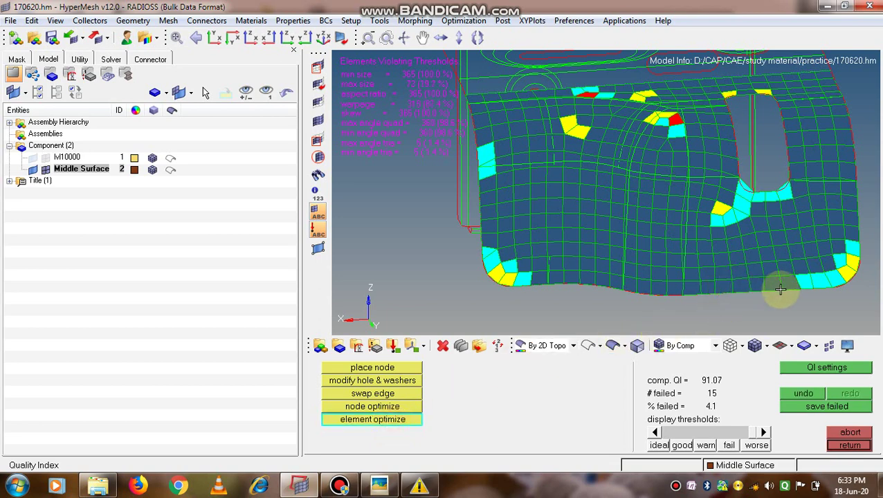
{"action": "left_click", "coordinate": [803, 283]}
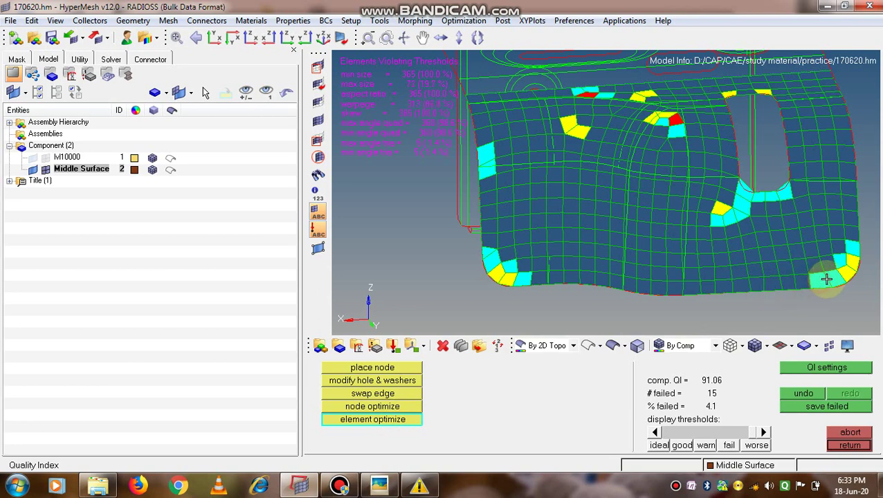
{"action": "left_click", "coordinate": [832, 278]}
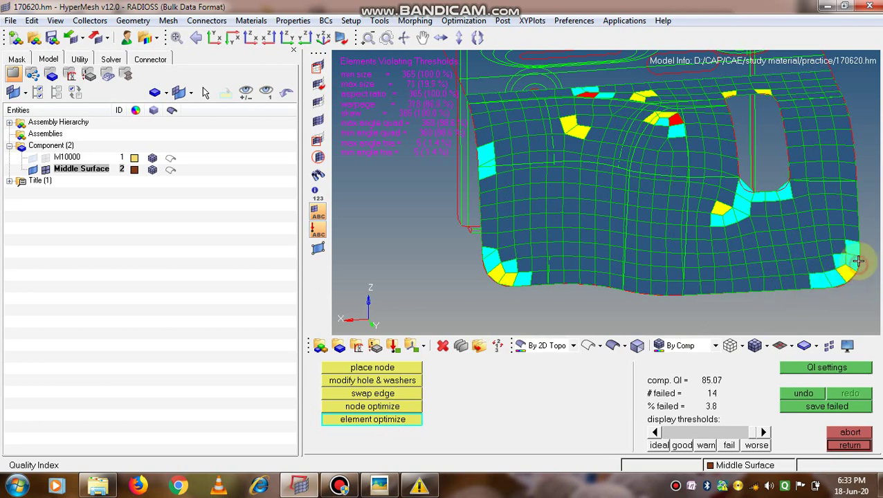
{"action": "left_click", "coordinate": [721, 206]}
Optimize the red and yellow failing elements and their neighbours at the curved fold to the slot's upper left.
{"action": "scroll", "coordinate": [705, 148], "scroll_direction": "up", "scroll_amount": 3}
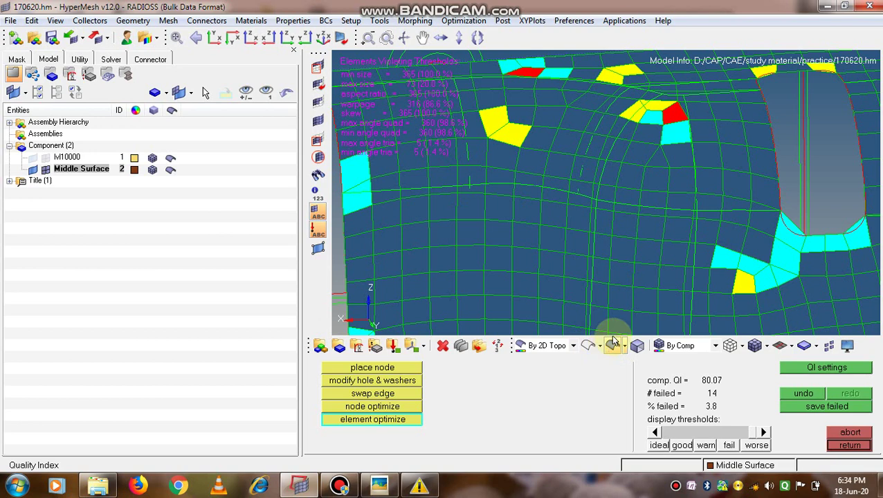
{"action": "left_click", "coordinate": [636, 343]}
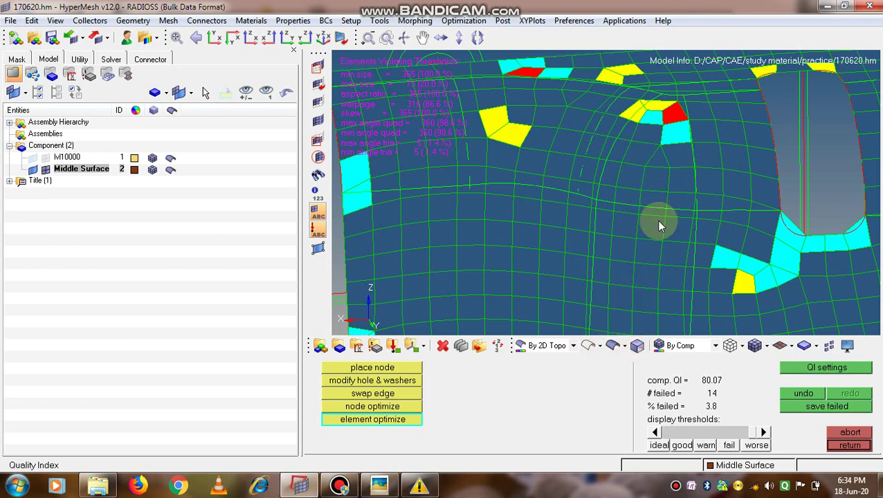
{"action": "left_click", "coordinate": [675, 113]}
{"action": "left_click", "coordinate": [638, 105]}
{"action": "left_click", "coordinate": [639, 119]}
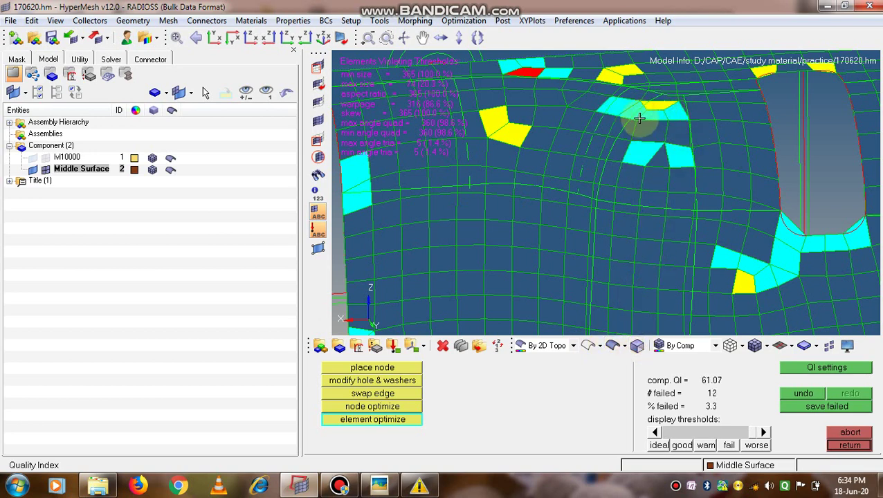
{"action": "left_click", "coordinate": [623, 177]}
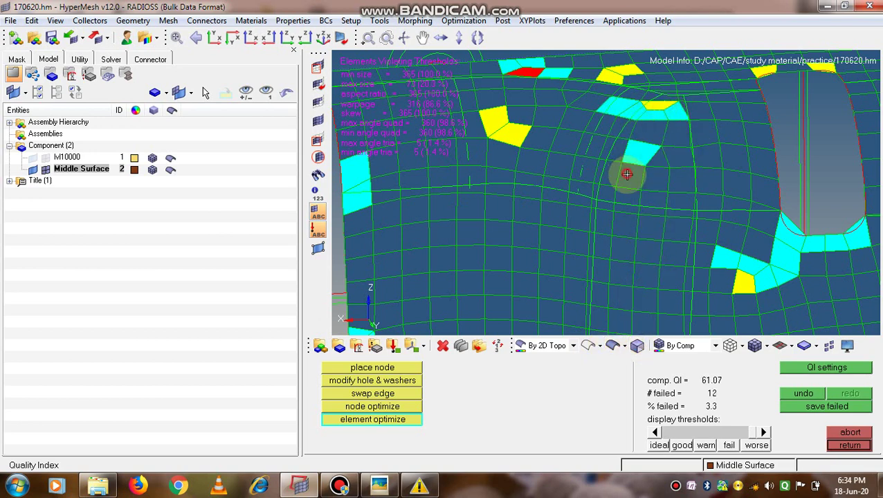
{"action": "left_click", "coordinate": [657, 104]}
{"action": "left_click", "coordinate": [614, 111]}
{"action": "left_click", "coordinate": [602, 184]}
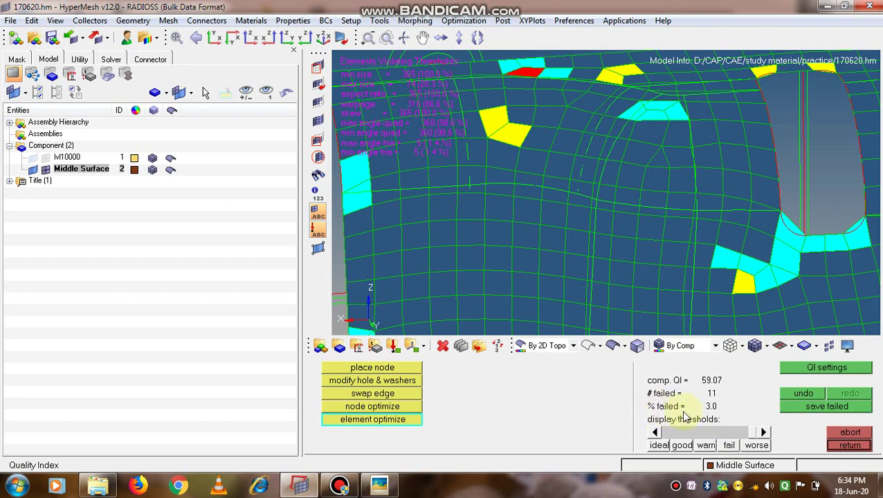
Optimize the red failing element and the neighbouring flagged elements along the bend at the plate's upper edge.
{"action": "scroll", "coordinate": [639, 217], "scroll_direction": "down", "scroll_amount": 2, "text": "ctrl"}
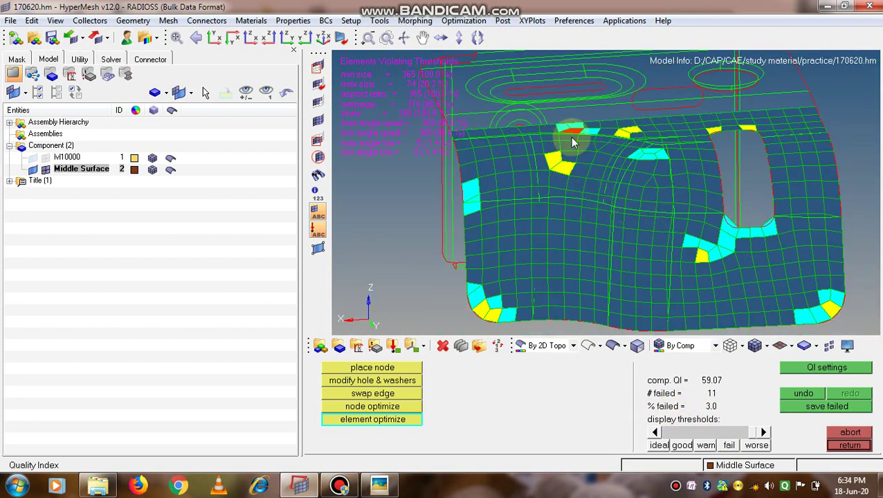
{"action": "scroll", "coordinate": [572, 132], "scroll_direction": "up", "scroll_amount": 2, "text": "ctrl"}
{"action": "left_click", "coordinate": [568, 127]}
{"action": "left_click", "coordinate": [576, 118]}
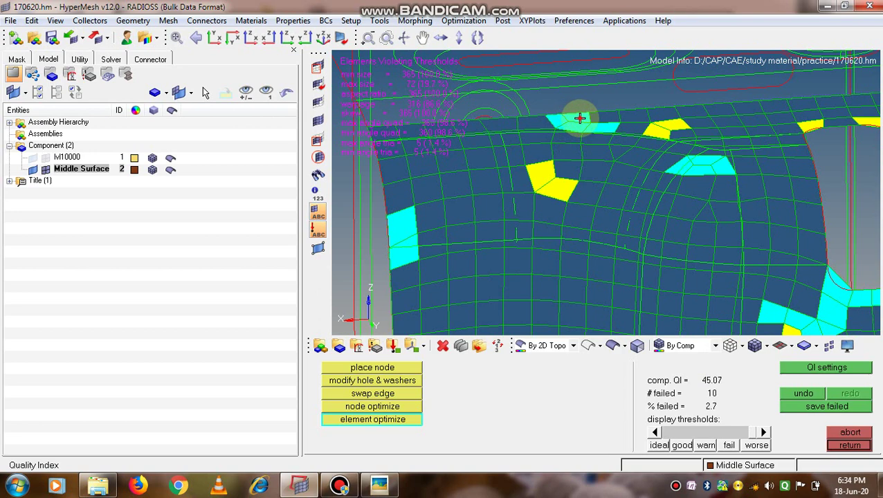
{"action": "left_click", "coordinate": [626, 131]}
{"action": "left_click", "coordinate": [653, 132]}
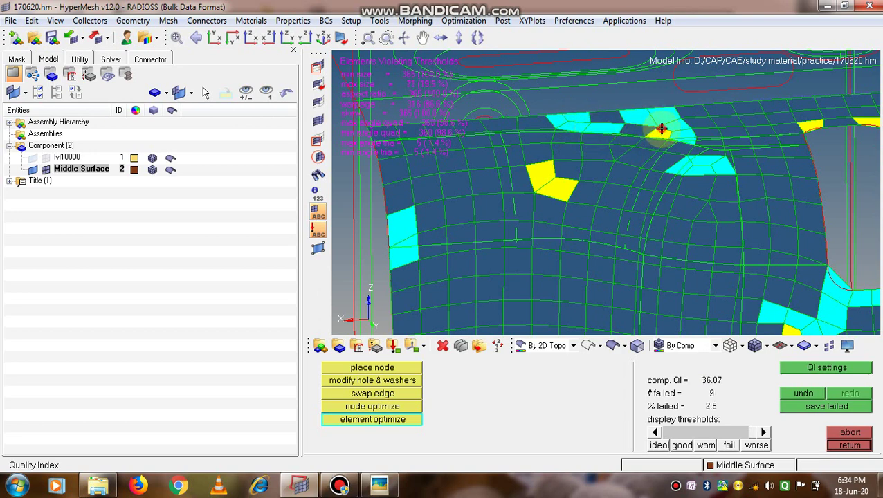
Optimize the pair of yellow elements in the plate's upper-left area and the flagged elements on its left edge.
{"action": "left_click", "coordinate": [551, 197]}
{"action": "left_click", "coordinate": [544, 179]}
{"action": "left_click", "coordinate": [558, 200]}
{"action": "left_click", "coordinate": [562, 187]}
{"action": "left_click", "coordinate": [402, 245]}
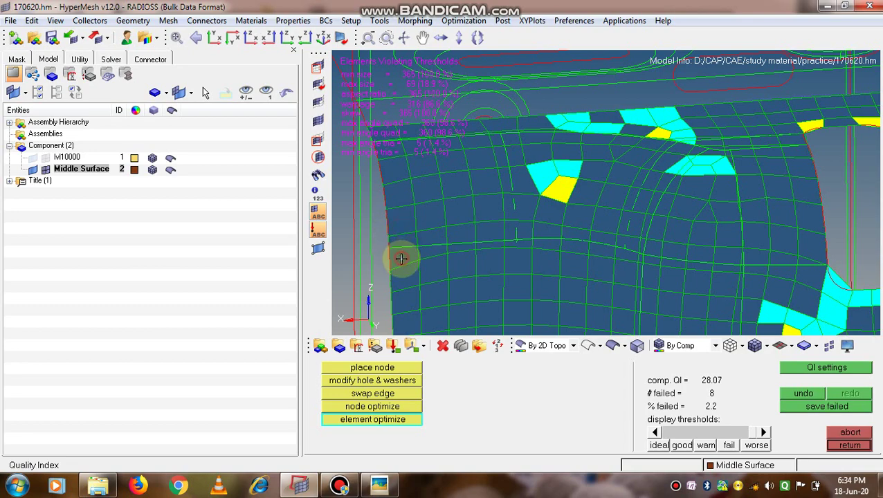
Optimize the yellow failing elements at both ends of the slot's upper edge.
{"action": "scroll", "coordinate": [650, 261], "scroll_direction": "down", "scroll_amount": 4}
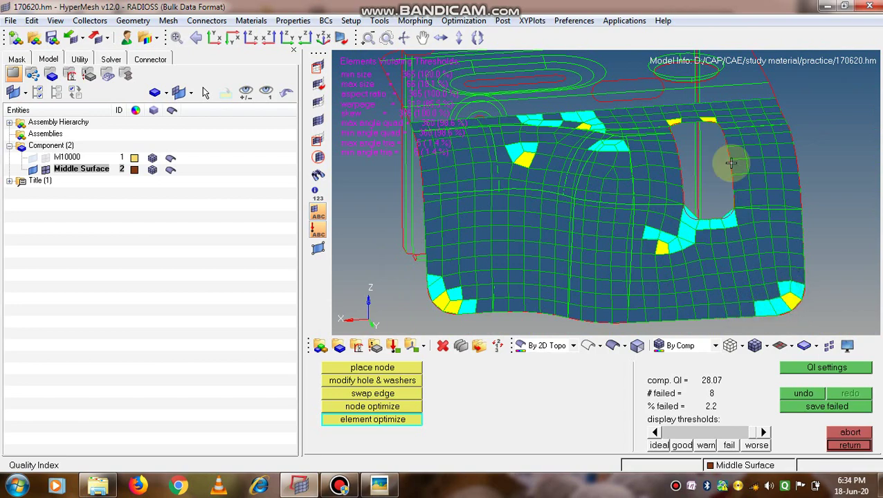
{"action": "scroll", "coordinate": [731, 162], "scroll_direction": "up", "scroll_amount": 4}
{"action": "left_click", "coordinate": [601, 130]}
{"action": "left_click", "coordinate": [588, 125]}
{"action": "left_click", "coordinate": [610, 117]}
{"action": "left_click", "coordinate": [699, 131]}
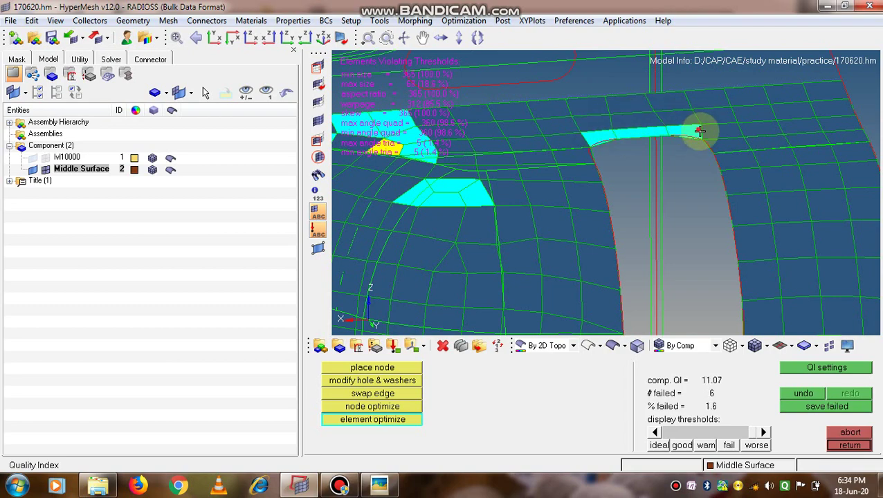
{"action": "scroll", "coordinate": [713, 142], "scroll_direction": "down", "scroll_amount": 3}
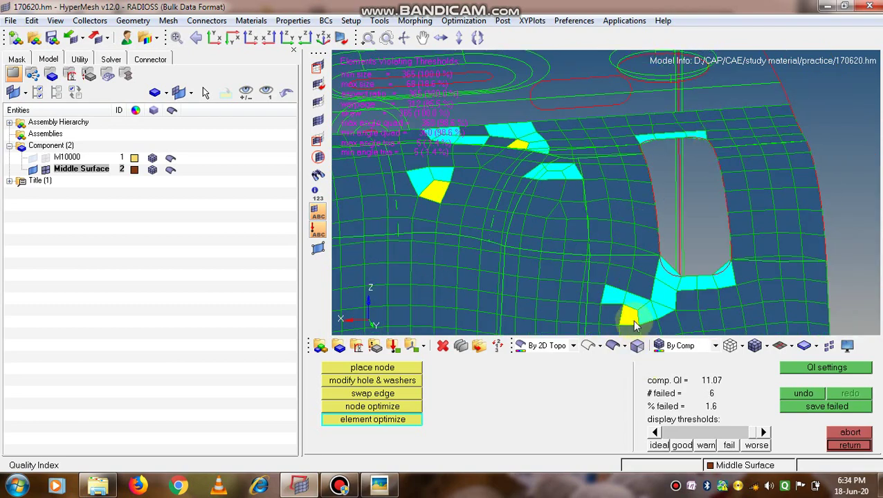
Optimize the yellow failing elements at the plate's lower-left corner.
{"action": "scroll", "coordinate": [635, 302], "scroll_direction": "down", "scroll_amount": 3, "text": "ctrl"}
{"action": "right_click_drag", "start_coordinate": [589, 299], "coordinate": [593, 287], "text": "ctrl"}
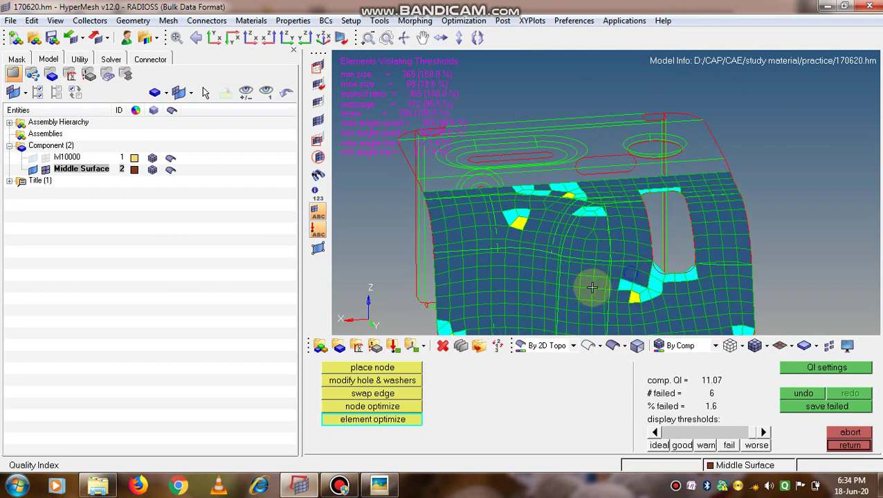
{"action": "left_click_drag", "start_coordinate": [571, 275], "coordinate": [587, 227], "text": "ctrl"}
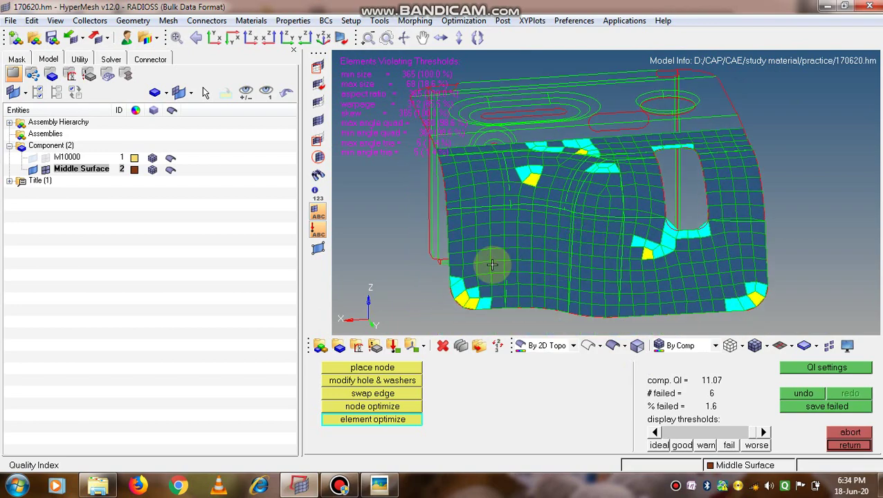
{"action": "left_click", "coordinate": [462, 298]}
{"action": "left_click", "coordinate": [464, 302]}
{"action": "scroll", "coordinate": [480, 293], "scroll_direction": "up", "scroll_amount": 2}
{"action": "right_click_drag", "start_coordinate": [502, 262], "coordinate": [509, 253], "text": "ctrl"}
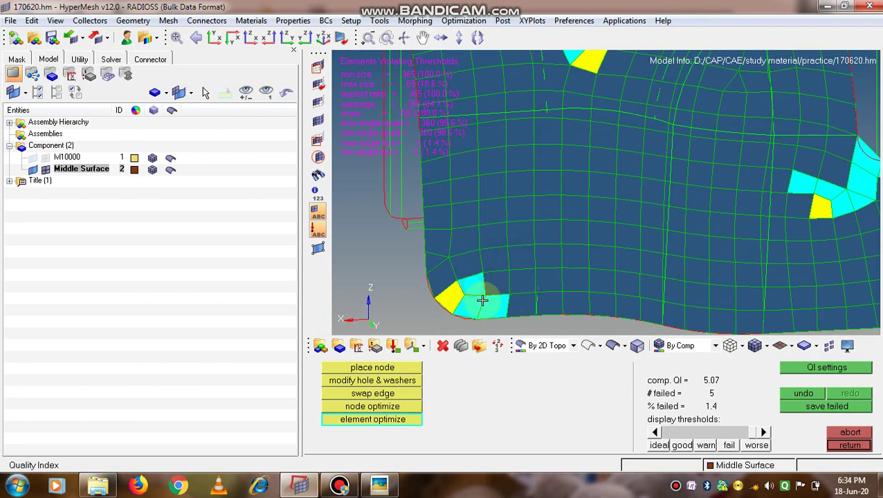
{"action": "left_click", "coordinate": [449, 298]}
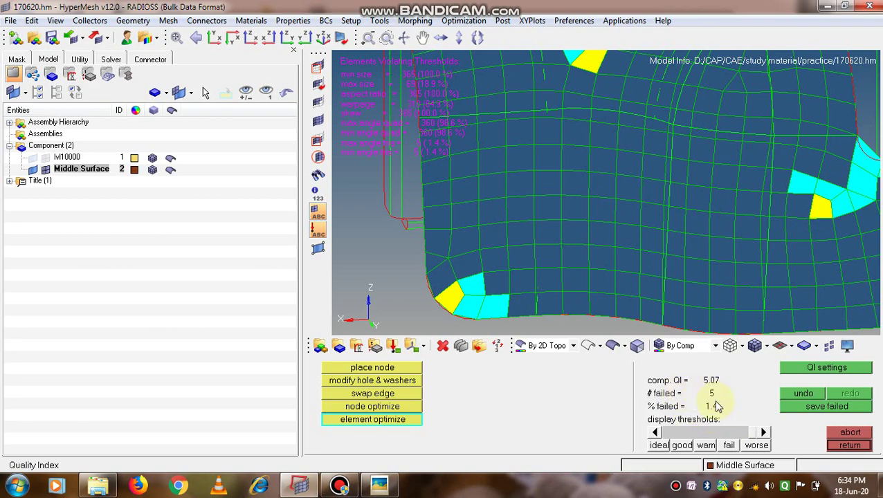
Remesh the block of elements around the plate's lower-right corner with mixed elements of size 5.000.
{"action": "scroll", "coordinate": [670, 237], "scroll_direction": "down", "scroll_amount": 3, "text": "ctrl"}
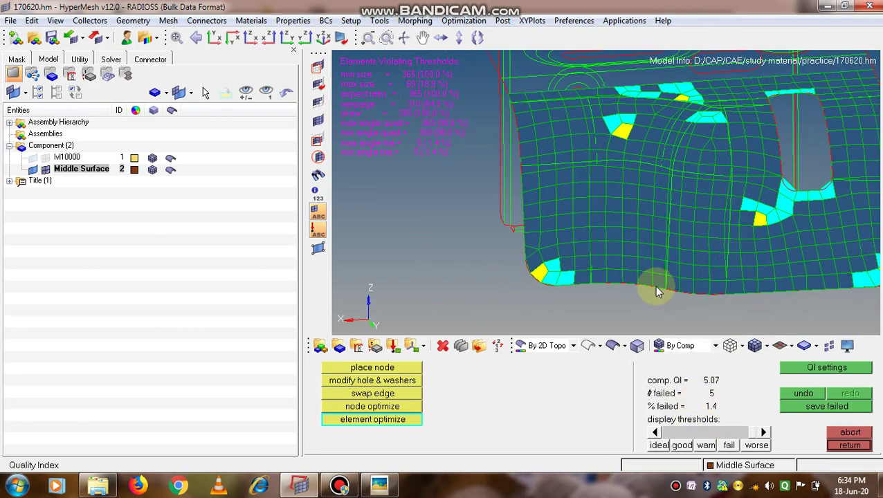
{"action": "scroll", "coordinate": [657, 284], "scroll_direction": "down", "scroll_amount": 1, "text": "ctrl"}
{"action": "scroll", "coordinate": [656, 284], "scroll_direction": "down", "scroll_amount": 1, "text": "ctrl"}
{"action": "left_click_drag", "start_coordinate": [659, 281], "coordinate": [585, 258], "text": "ctrl"}
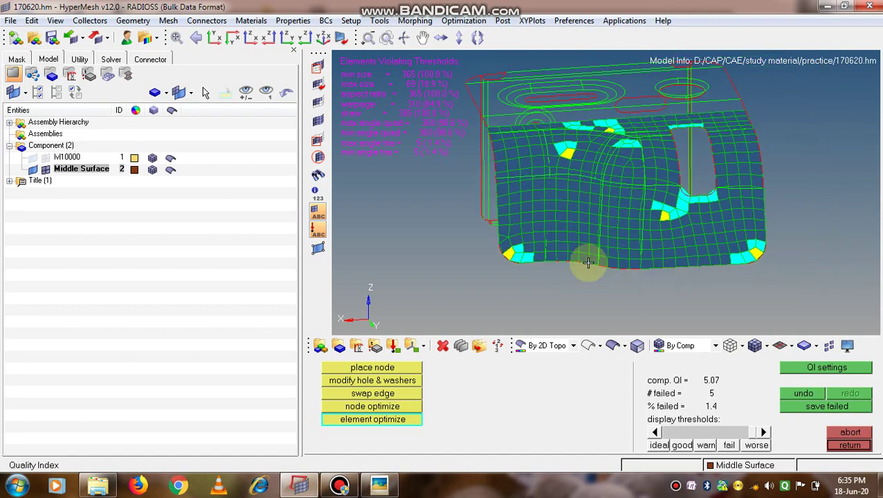
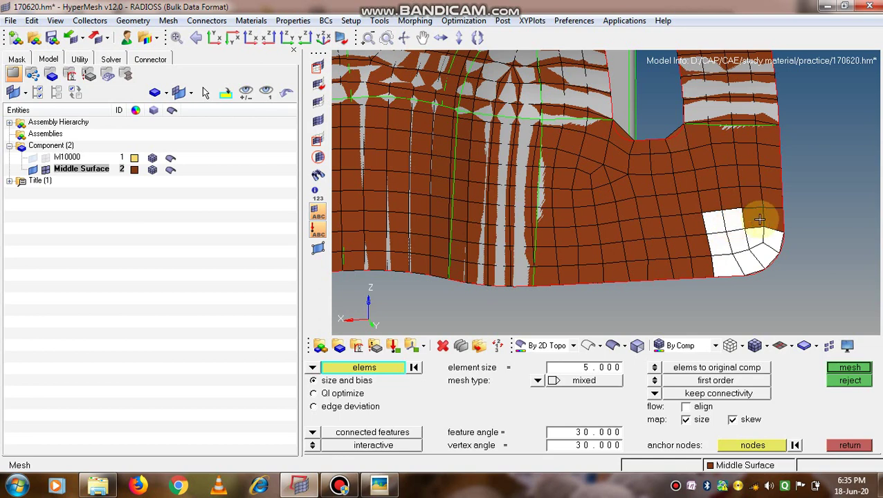
{"action": "left_click", "coordinate": [759, 217]}
{"action": "left_click", "coordinate": [770, 214]}
{"action": "left_click_drag", "start_coordinate": [694, 236], "coordinate": [706, 269]}
{"action": "middle_click", "coordinate": [706, 270]}
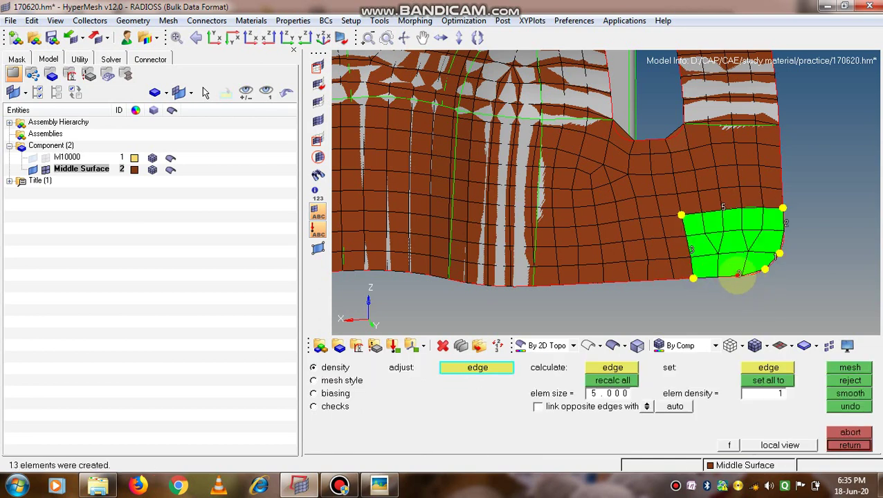
Adjust the remeshed corner patch to a density of 4 along its lower edge and accept the new mesh.
{"action": "left_click", "coordinate": [737, 276]}
{"action": "left_click", "coordinate": [738, 278]}
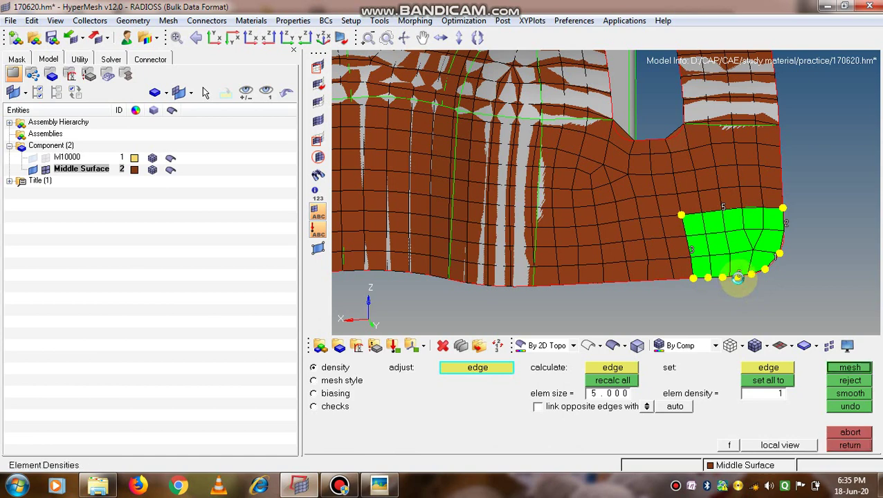
{"action": "left_click", "coordinate": [774, 260]}
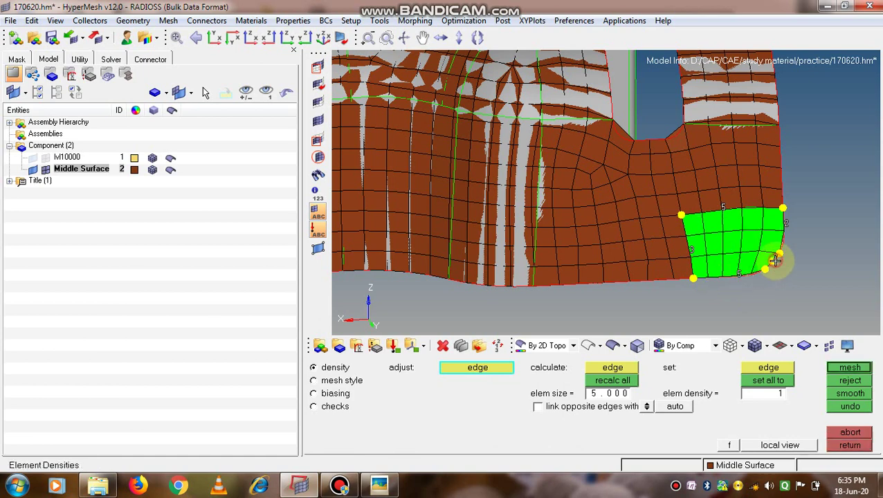
{"action": "right_click", "coordinate": [737, 274]}
{"action": "right_click", "coordinate": [738, 275]}
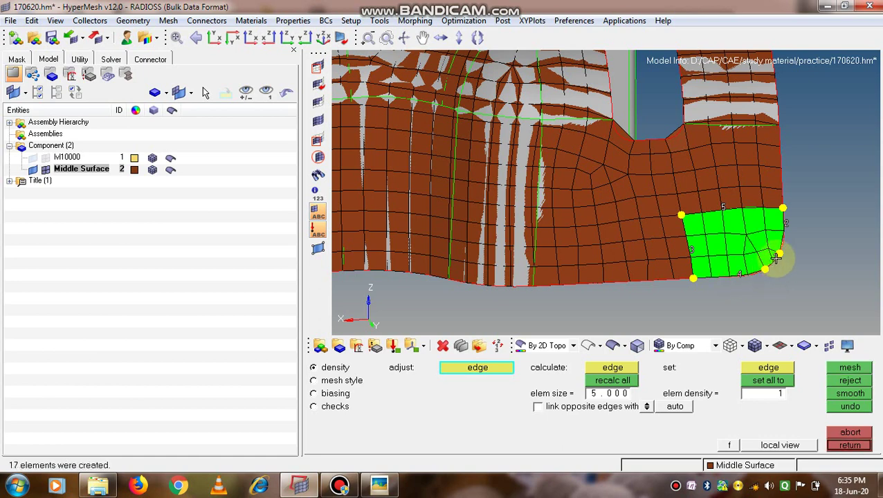
{"action": "middle_click", "coordinate": [778, 280]}
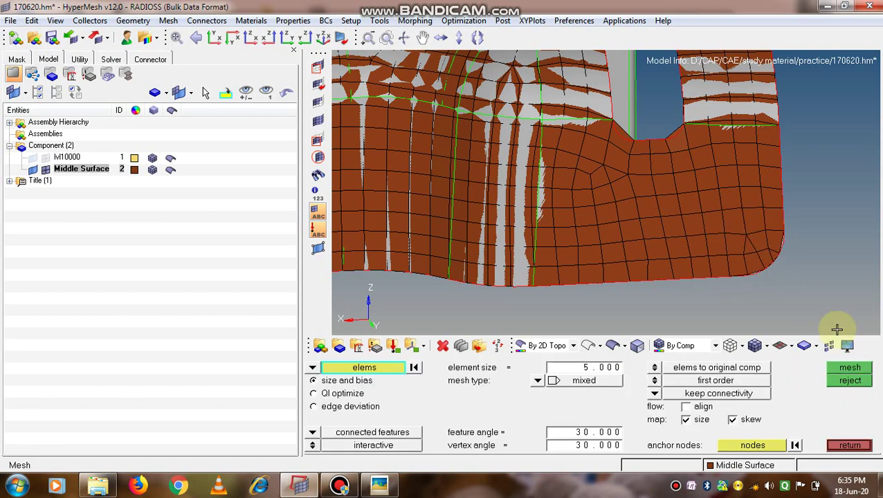
Recheck the mesh with the quality index and optimize the flagged elements at the plate's lower-right corner.
{"action": "left_click", "coordinate": [849, 446]}
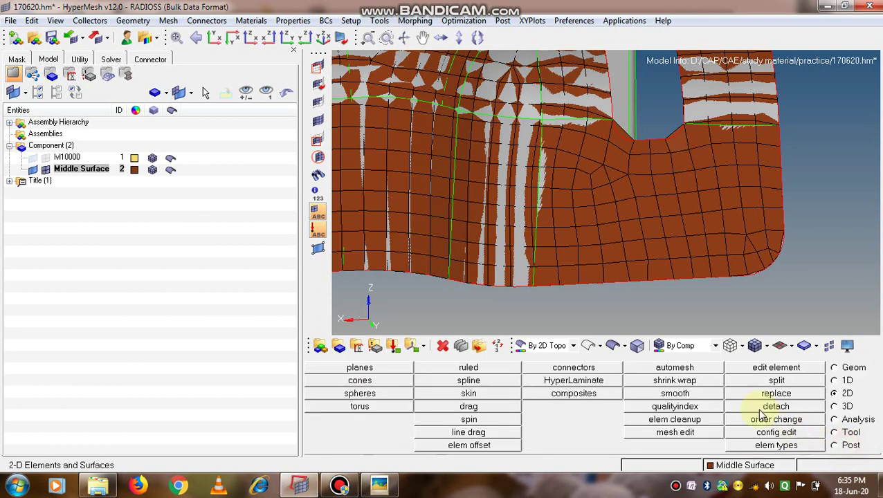
{"action": "left_click", "coordinate": [674, 406]}
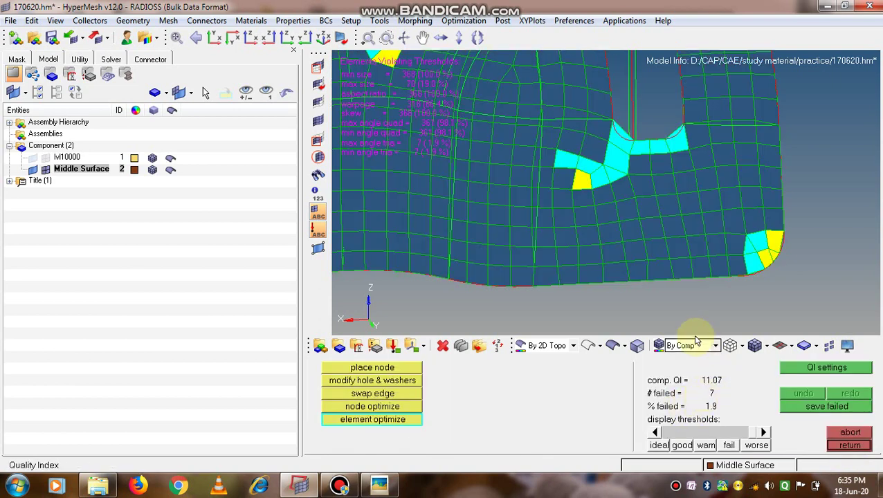
{"action": "scroll", "coordinate": [691, 308], "scroll_direction": "down", "scroll_amount": 1, "text": "ctrl"}
{"action": "scroll", "coordinate": [692, 301], "scroll_direction": "down", "scroll_amount": 1, "text": "ctrl"}
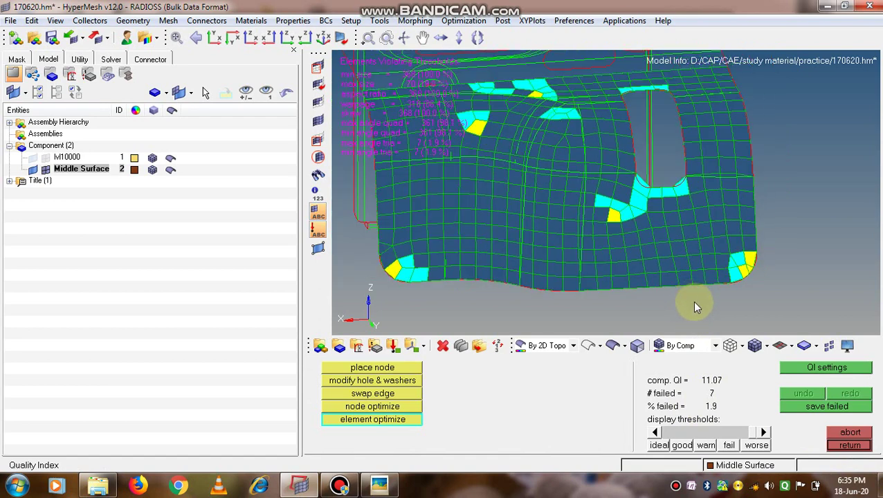
{"action": "left_click", "coordinate": [737, 269]}
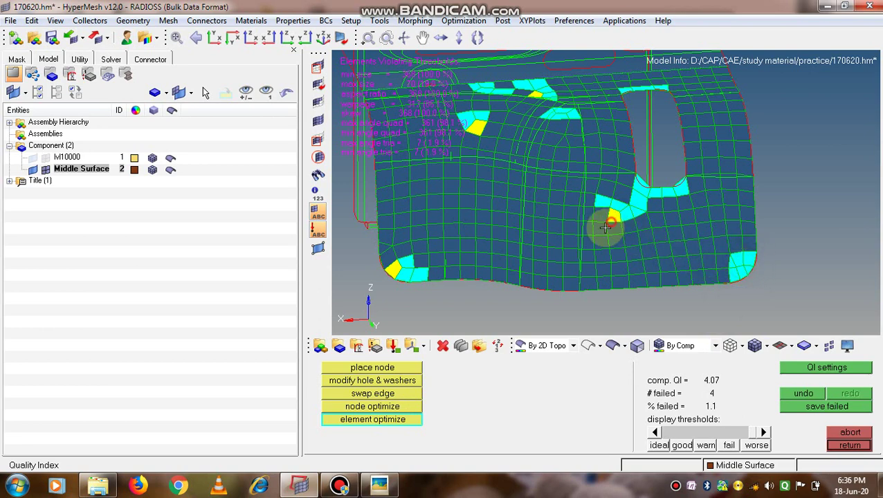
Try to optimize the outer and upper inner nodes of the yellow lower-left corner element along the surface, dismissing the color scheme prompt.
{"action": "scroll", "coordinate": [504, 290], "scroll_direction": "up", "scroll_amount": 5}
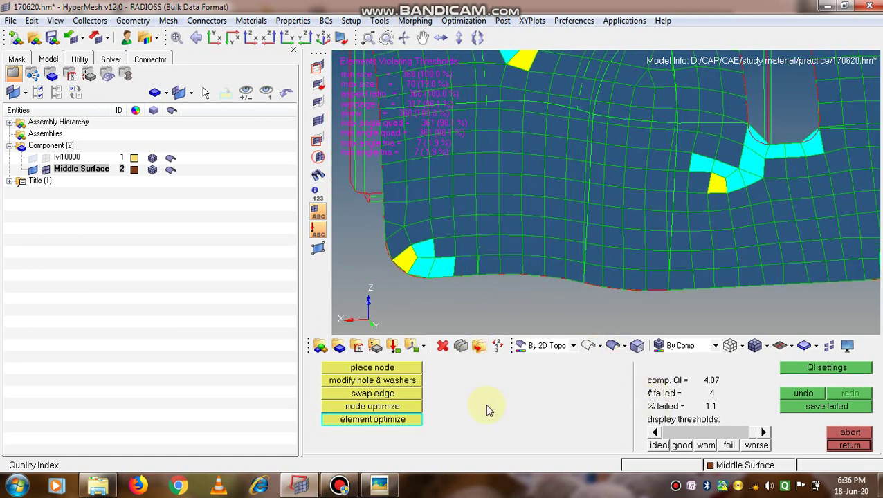
{"action": "left_click", "coordinate": [374, 407]}
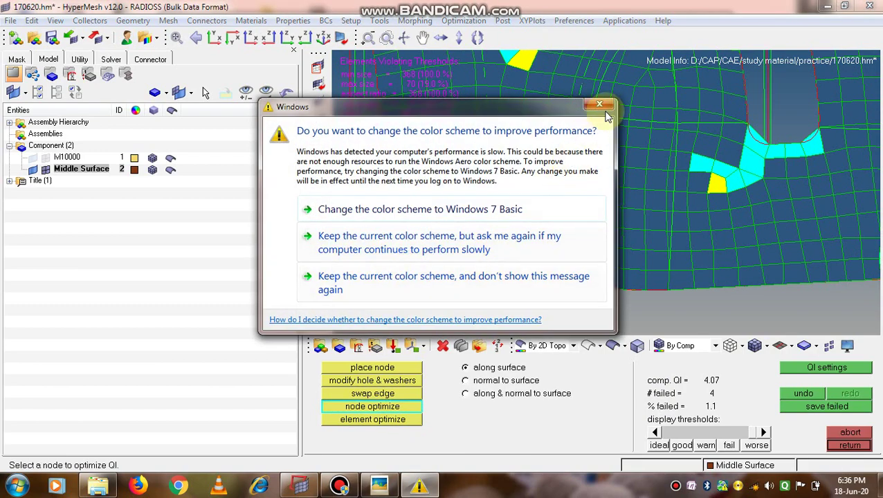
{"action": "left_click", "coordinate": [594, 109]}
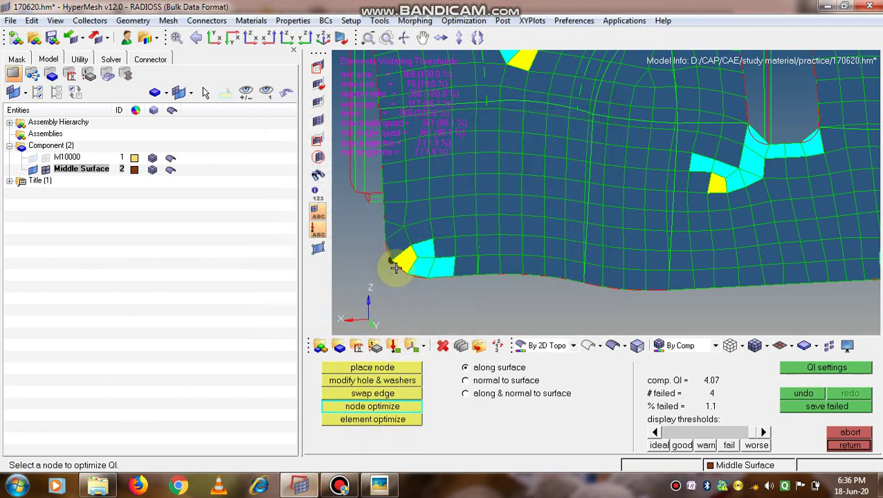
{"action": "left_click", "coordinate": [396, 265]}
{"action": "scroll", "coordinate": [395, 260], "scroll_direction": "up", "scroll_amount": 4}
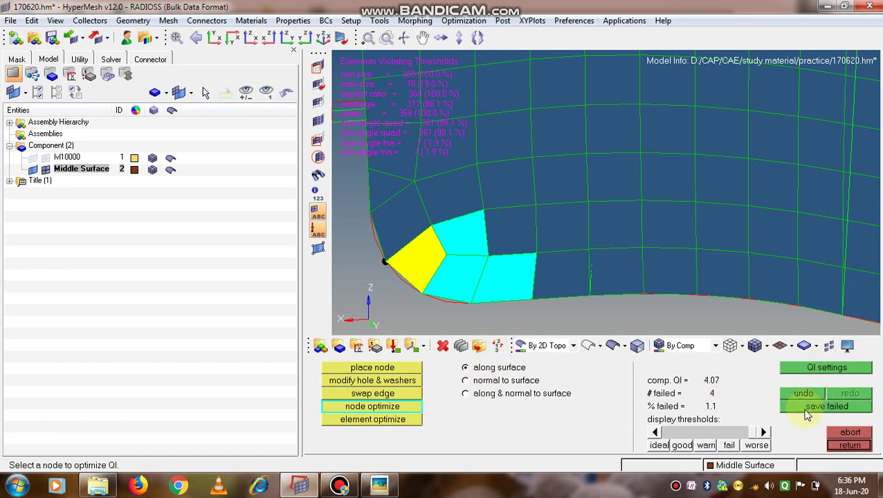
{"action": "left_click", "coordinate": [430, 228]}
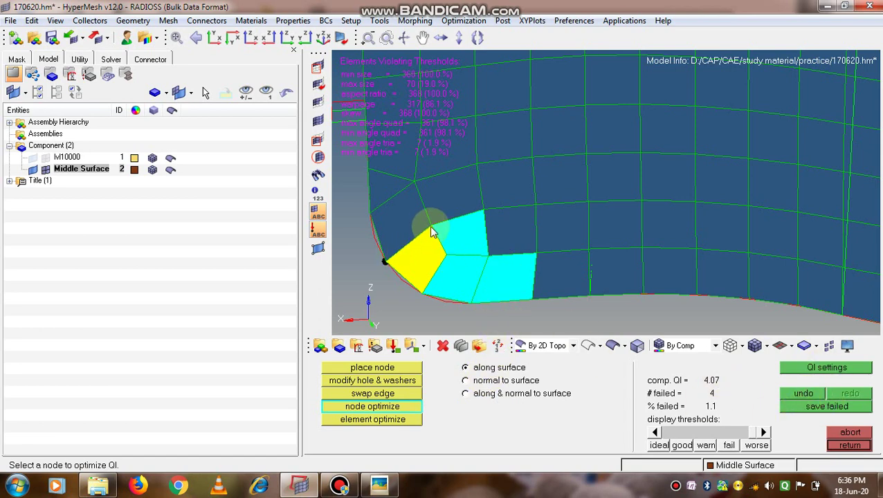
{"action": "left_click", "coordinate": [433, 227]}
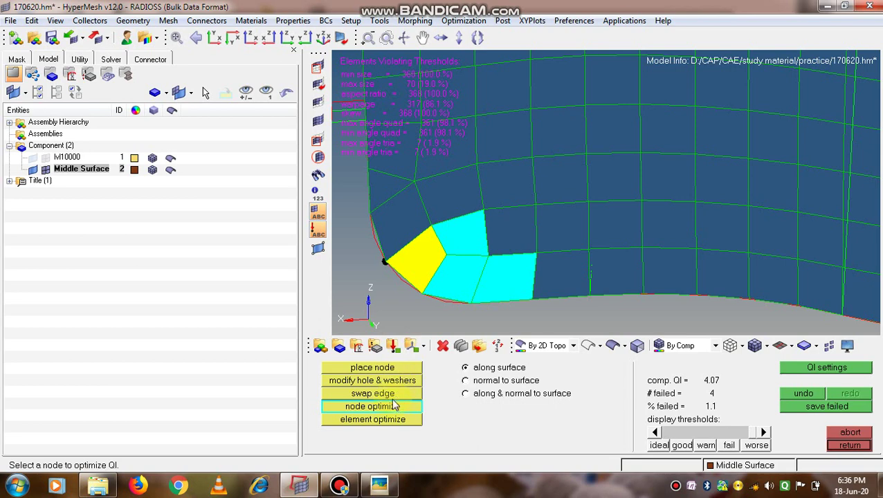
Reposition the upper nodes of the lower-left corner elements along the surface and optimize the yellow element between them.
{"action": "left_click", "coordinate": [379, 368]}
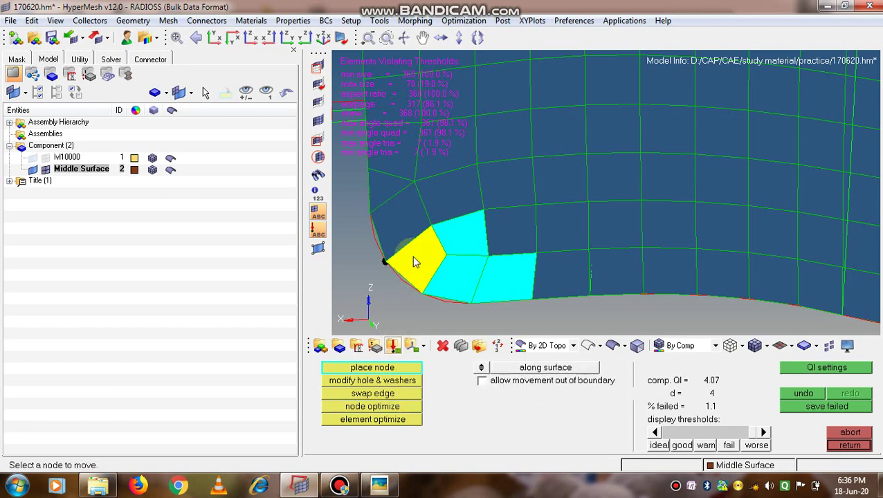
{"action": "left_click_drag", "start_coordinate": [433, 233], "coordinate": [425, 231]}
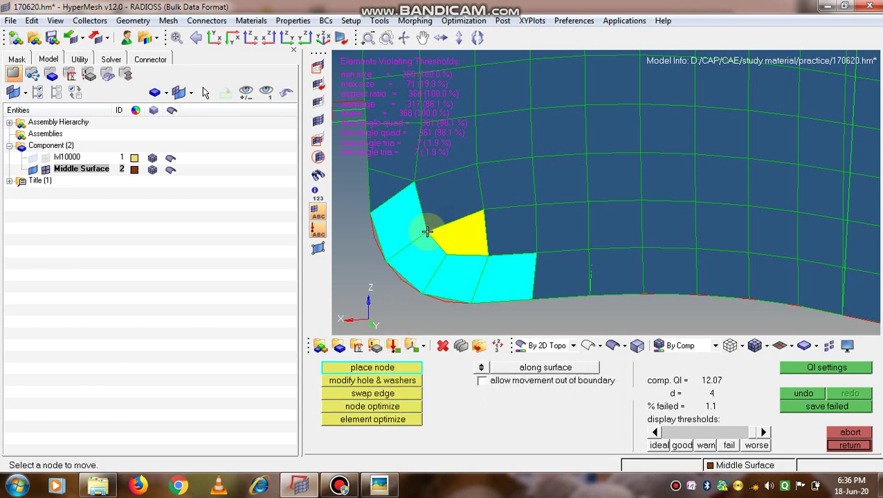
{"action": "left_click", "coordinate": [485, 216]}
{"action": "left_click_drag", "start_coordinate": [484, 213], "coordinate": [486, 214]}
{"action": "left_click_drag", "start_coordinate": [426, 232], "coordinate": [430, 228]}
{"action": "left_click", "coordinate": [350, 419]}
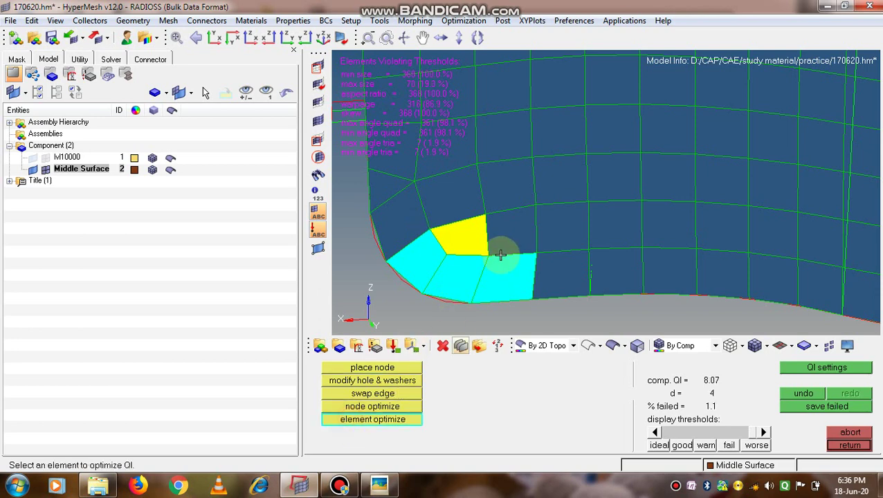
{"action": "left_click", "coordinate": [455, 245]}
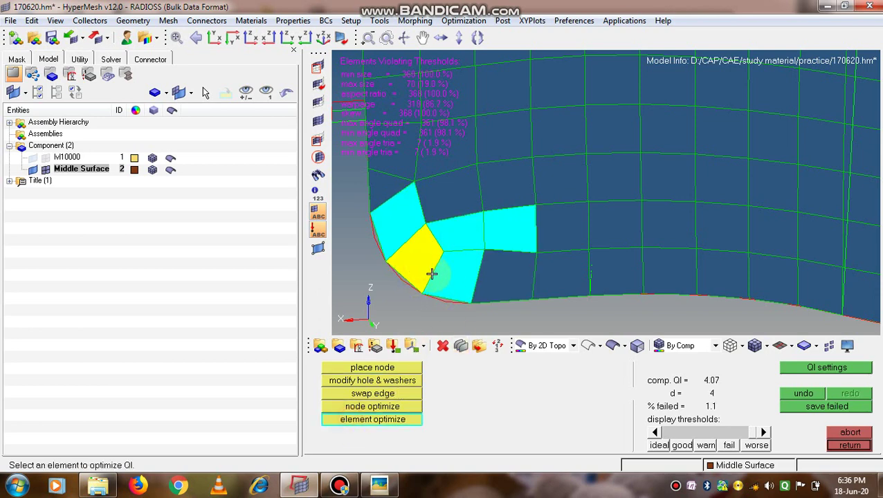
Nudge the upper inner node of the yellow lower-left corner element slightly downward along the surface, dismissing the color scheme prompt.
{"action": "left_click", "coordinate": [350, 406]}
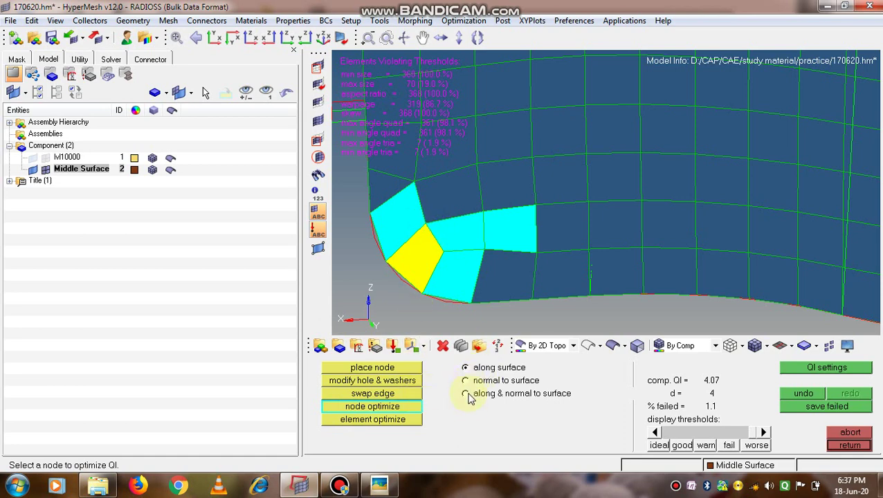
{"action": "scroll", "coordinate": [457, 269], "scroll_direction": "up", "scroll_amount": 1}
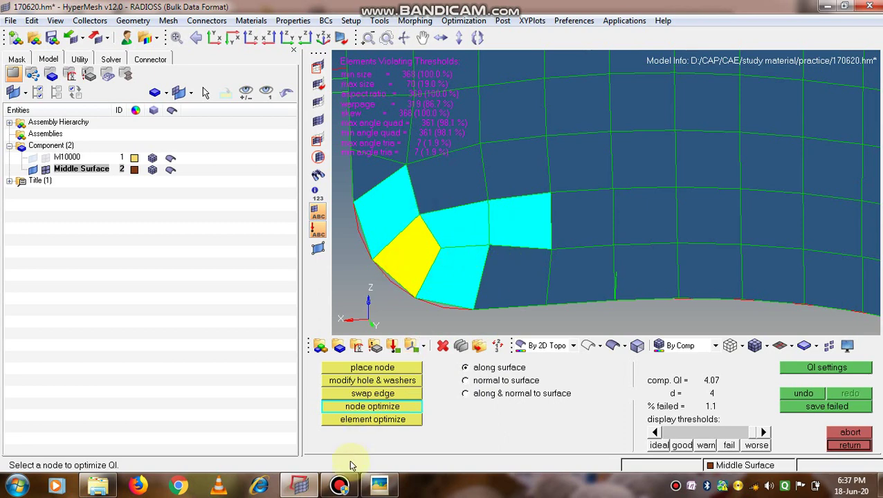
{"action": "left_click", "coordinate": [365, 422]}
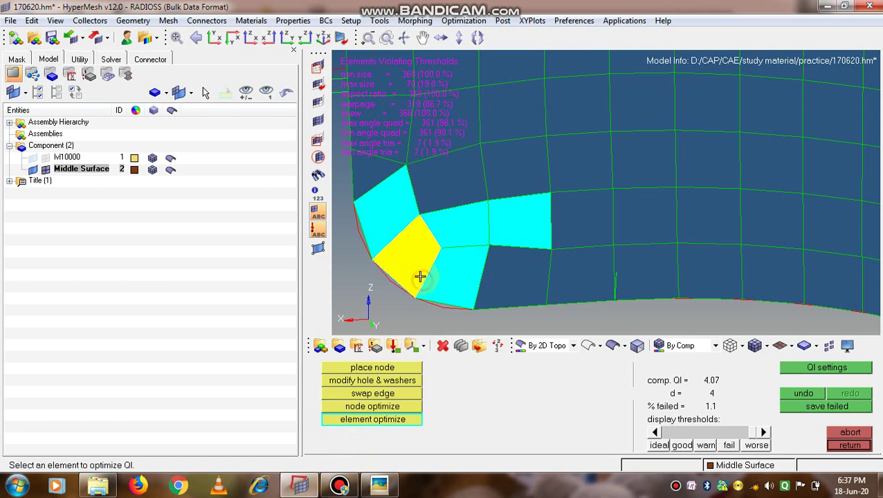
{"action": "left_click", "coordinate": [367, 371]}
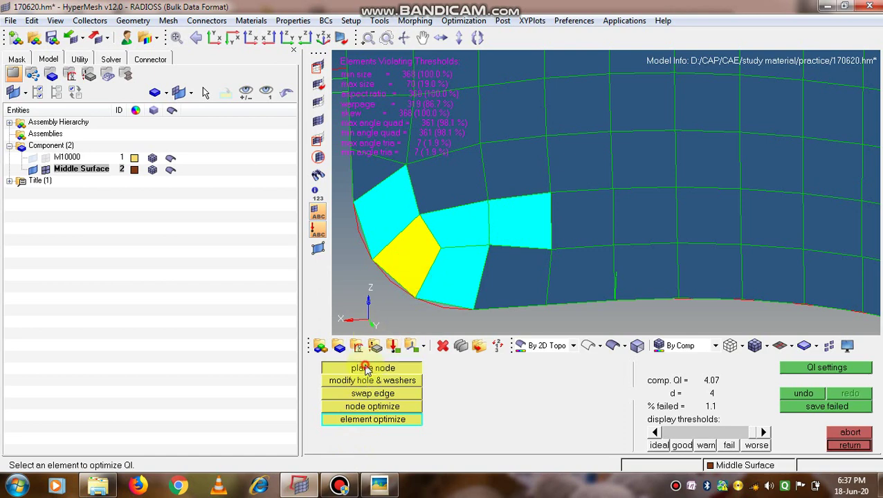
{"action": "left_click_drag", "start_coordinate": [421, 218], "coordinate": [421, 217]}
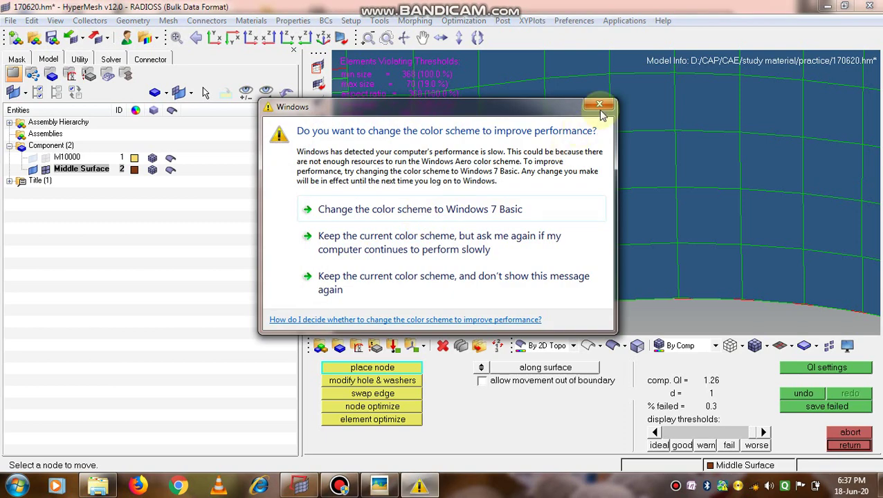
{"action": "left_click", "coordinate": [598, 110]}
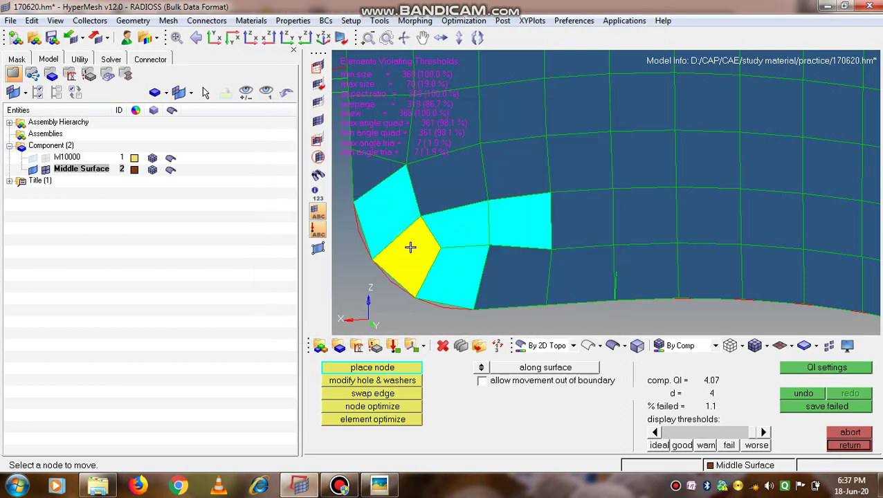
{"action": "left_click_drag", "start_coordinate": [426, 216], "coordinate": [421, 219]}
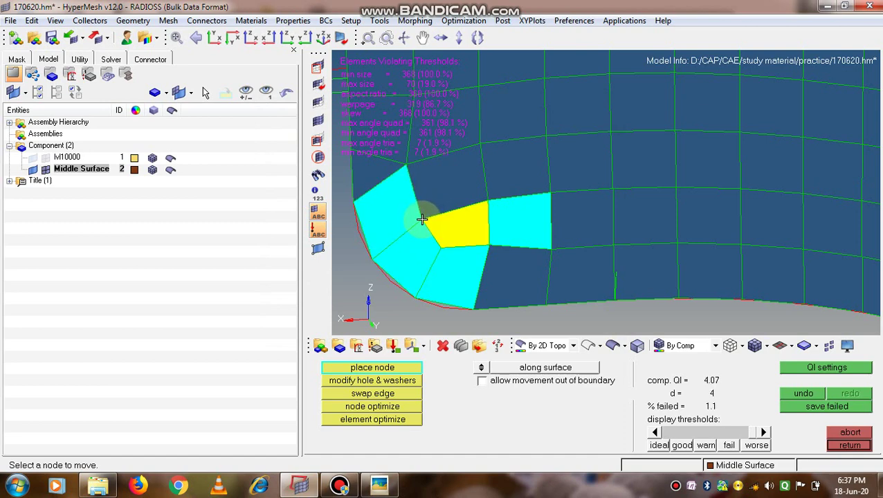
Try to optimize the yellow element just inside the lower-left corner and its neighbour.
{"action": "left_click", "coordinate": [352, 420]}
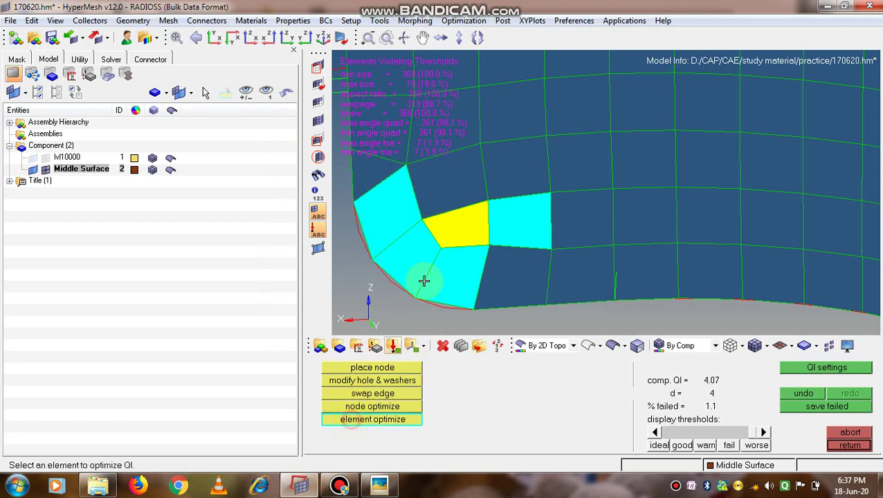
{"action": "left_click", "coordinate": [449, 214]}
{"action": "left_click", "coordinate": [481, 246]}
{"action": "scroll", "coordinate": [510, 271], "scroll_direction": "down", "scroll_amount": 2, "text": "ctrl"}
{"action": "left_click_drag", "start_coordinate": [510, 271], "coordinate": [498, 252], "text": "ctrl"}
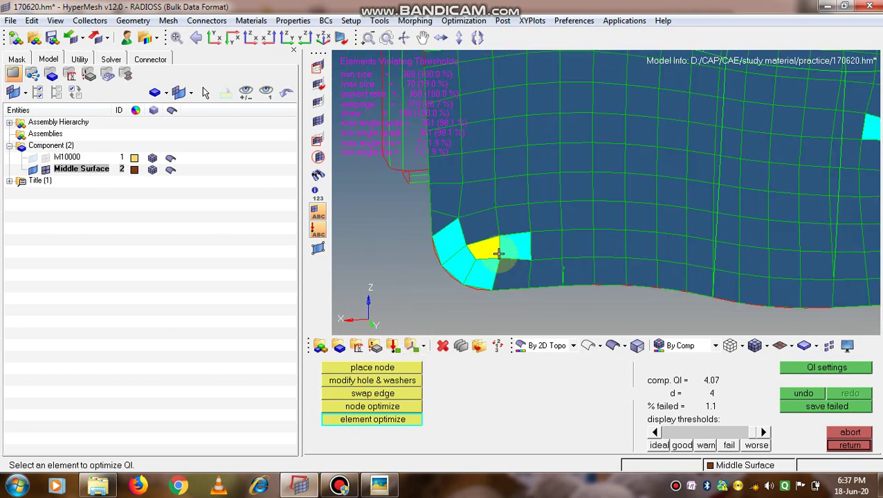
Select the block of elements around the lower-left corner and automesh them interactively with element size 5 and mixed mesh type.
{"action": "left_click", "coordinate": [860, 447]}
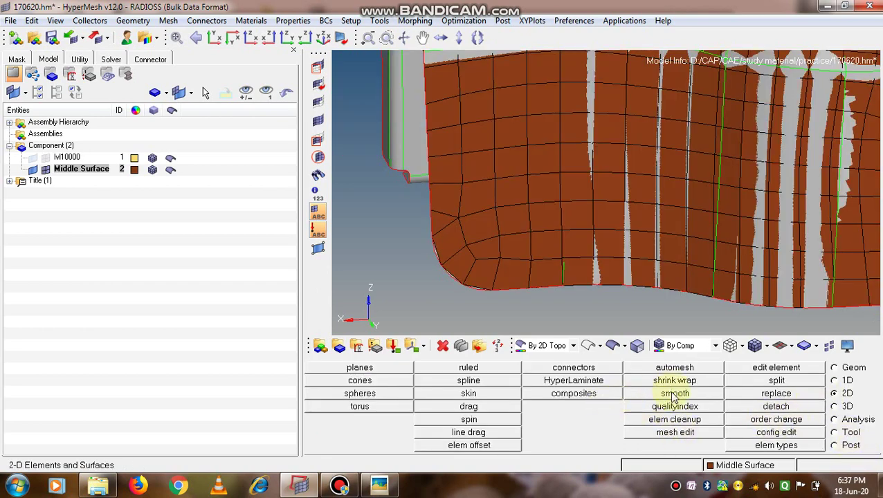
{"action": "left_click", "coordinate": [674, 369]}
{"action": "left_click", "coordinate": [481, 273]}
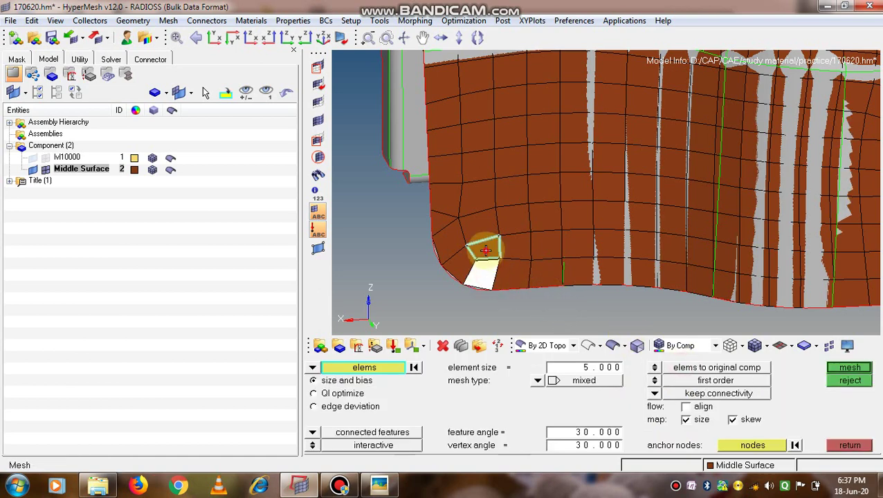
{"action": "left_click", "coordinate": [483, 251]}
{"action": "left_click", "coordinate": [481, 227]}
{"action": "left_click", "coordinate": [443, 202]}
{"action": "left_click", "coordinate": [476, 197]}
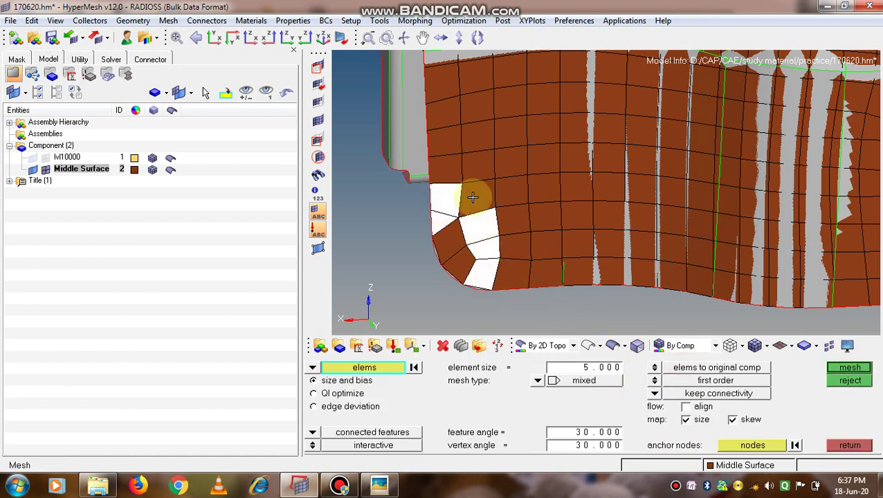
{"action": "left_click", "coordinate": [514, 192]}
{"action": "left_click", "coordinate": [510, 220]}
{"action": "left_click", "coordinate": [516, 246]}
{"action": "left_click", "coordinate": [512, 271]}
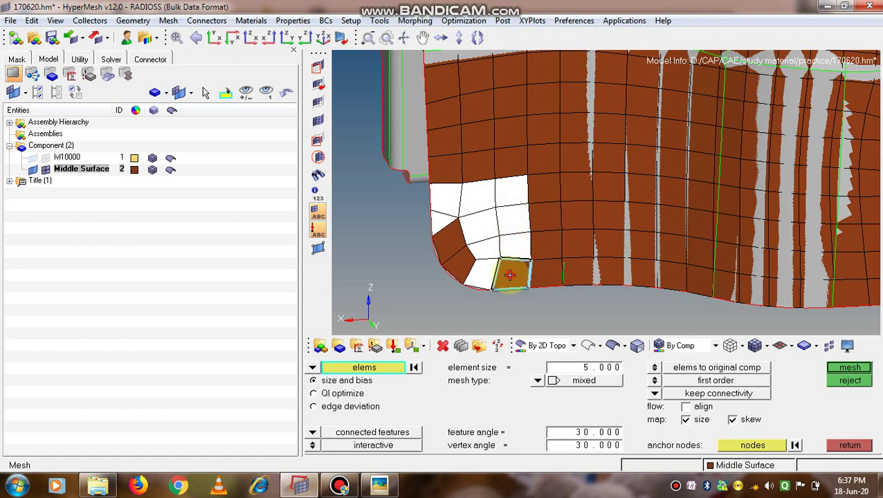
{"action": "left_click", "coordinate": [463, 269]}
{"action": "left_click", "coordinate": [453, 244]}
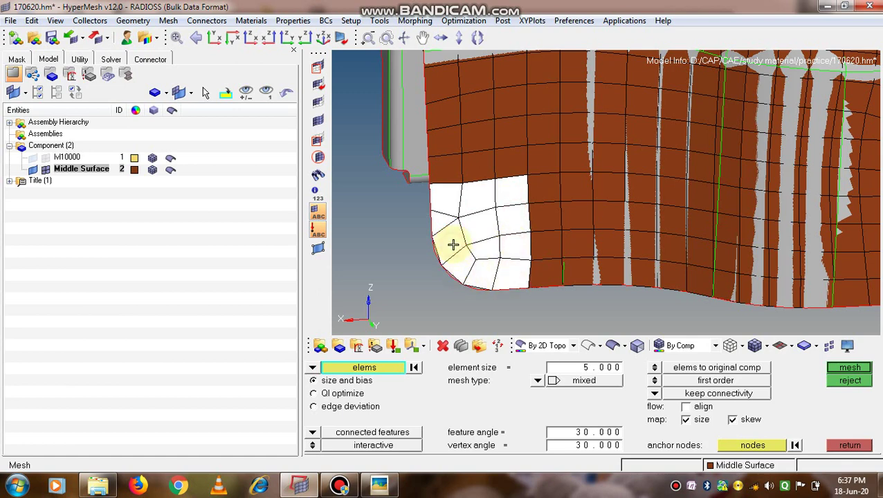
{"action": "middle_click", "coordinate": [453, 247]}
Adjust the element density of the curved outer corner edge to 7, remesh the block and accept the mesh.
{"action": "left_click", "coordinate": [462, 279]}
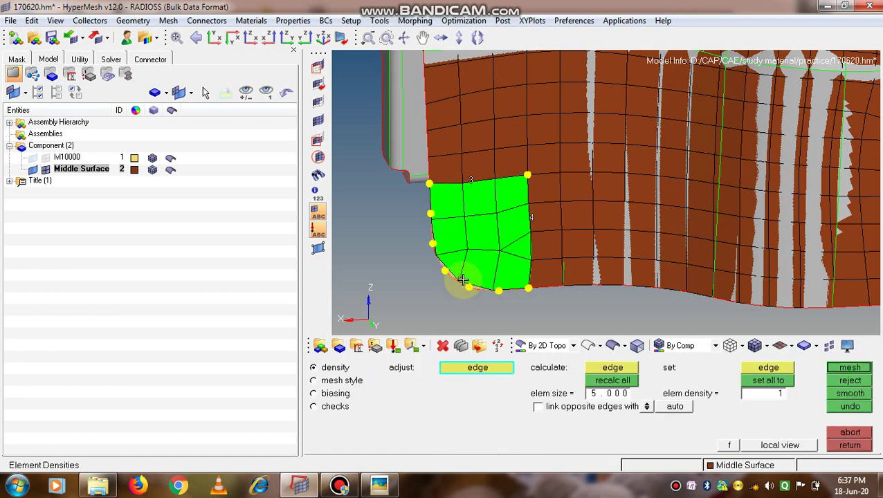
{"action": "left_click", "coordinate": [461, 279]}
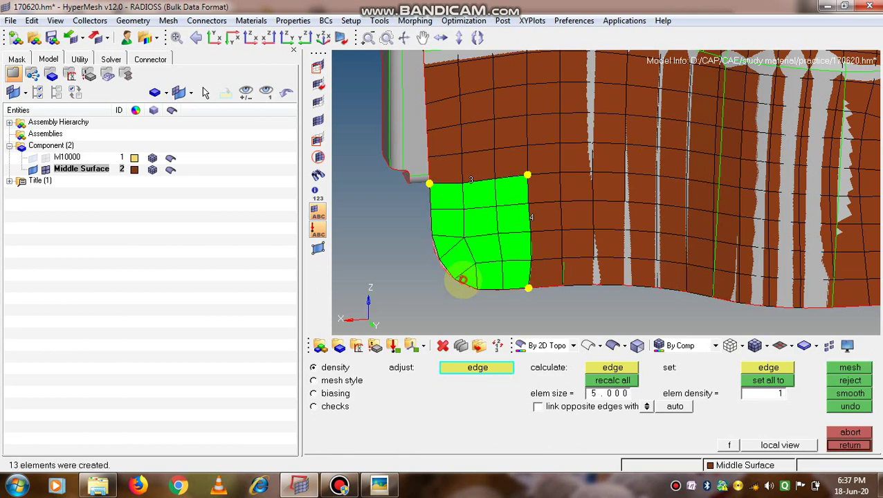
{"action": "left_click", "coordinate": [461, 279]}
{"action": "left_click", "coordinate": [462, 279]}
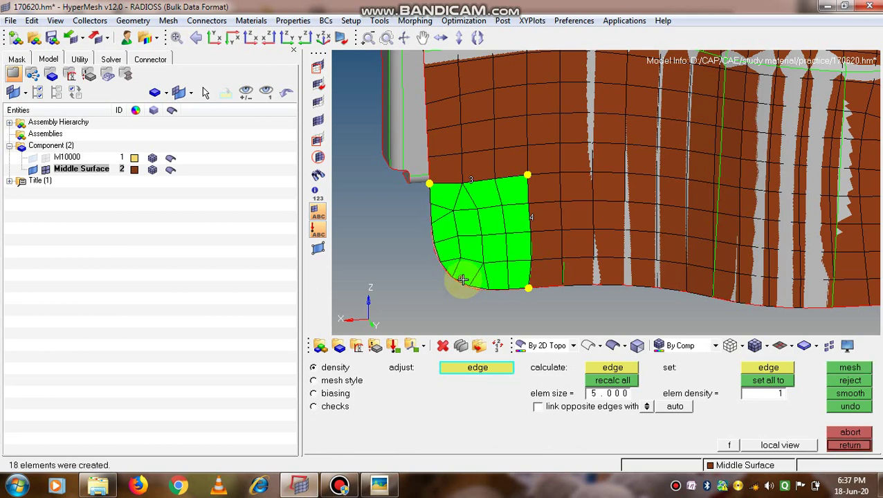
{"action": "left_click", "coordinate": [462, 279]}
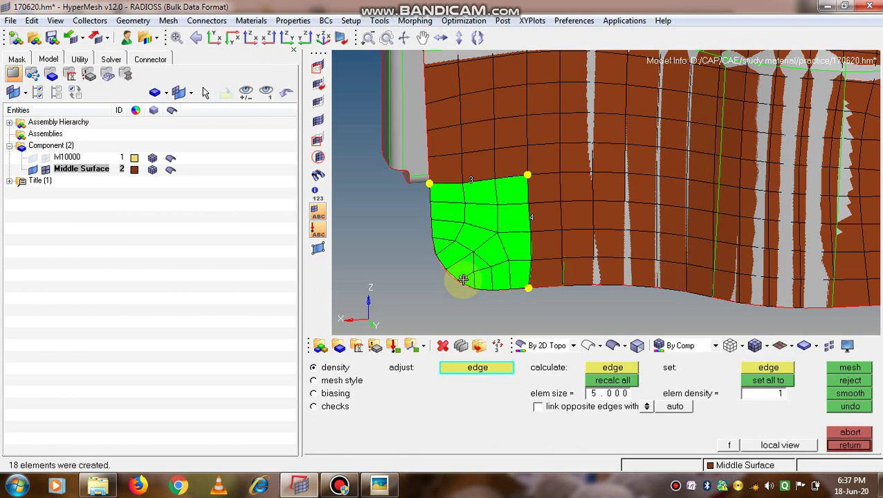
{"action": "left_click", "coordinate": [461, 279]}
{"action": "left_click", "coordinate": [461, 279]}
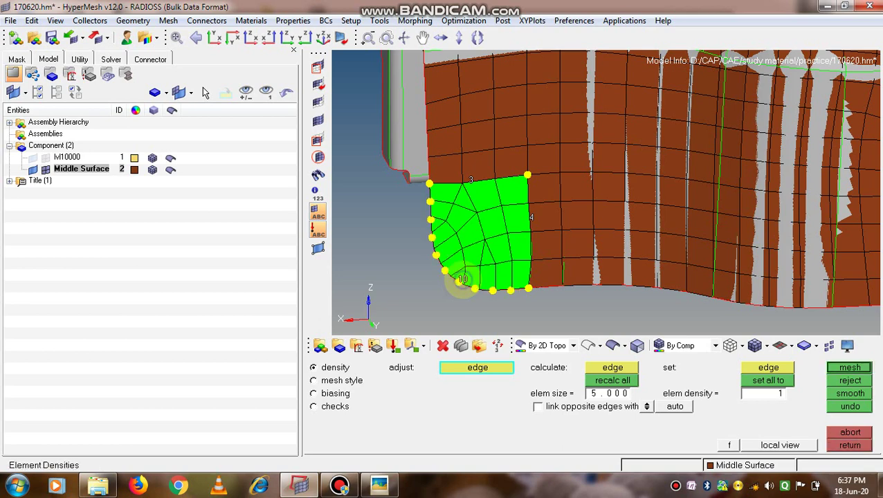
{"action": "right_click", "coordinate": [463, 280]}
{"action": "middle_click", "coordinate": [463, 279]}
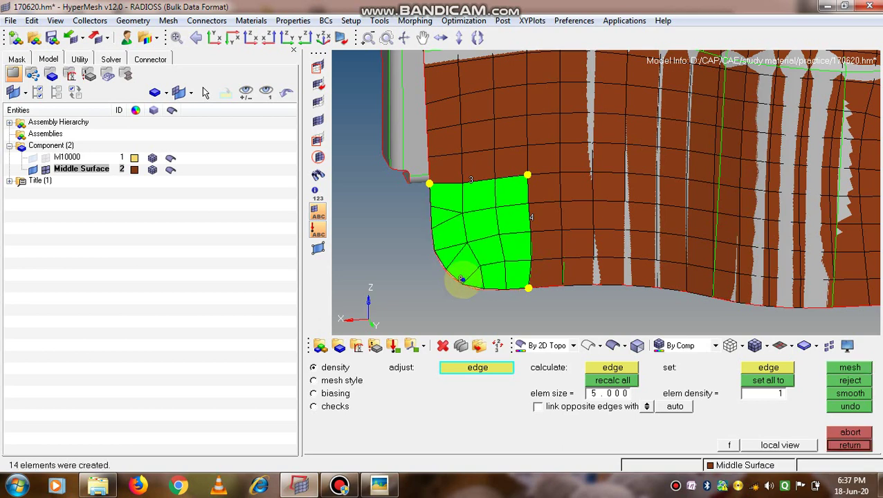
{"action": "left_click", "coordinate": [461, 278]}
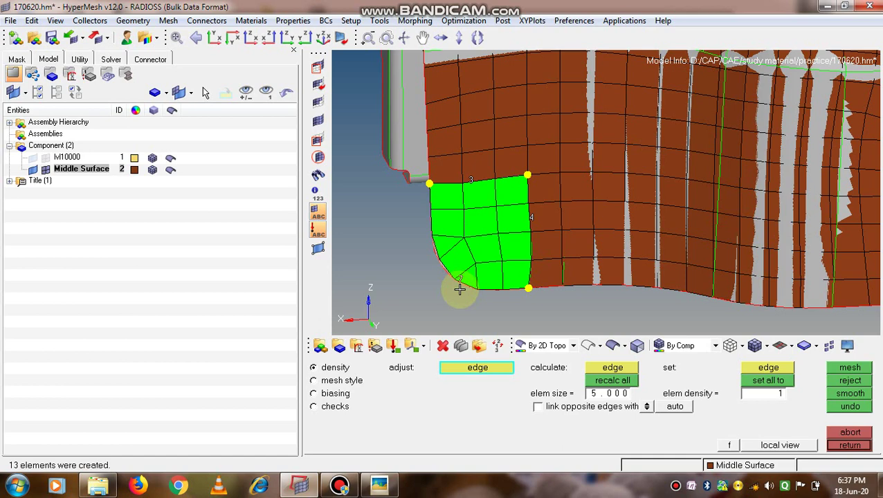
{"action": "middle_click", "coordinate": [461, 291]}
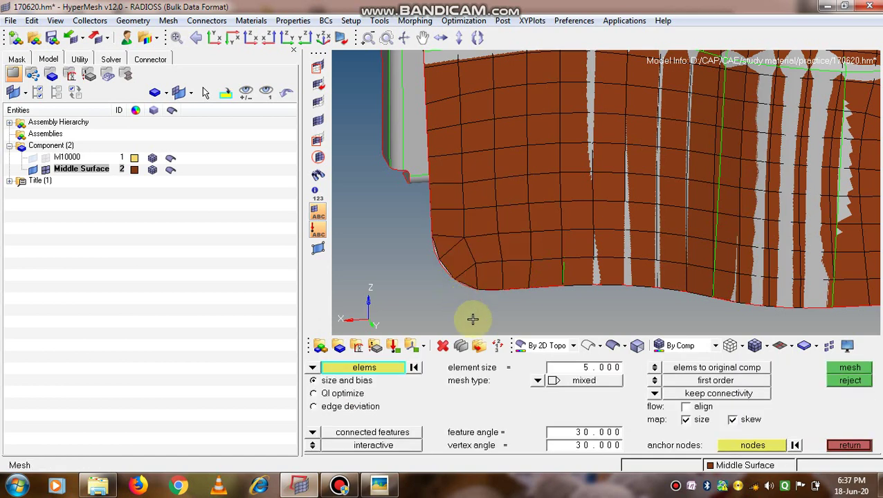
Run the quality index check on the mesh and examine the elements still failing around the slot.
{"action": "left_click", "coordinate": [849, 447]}
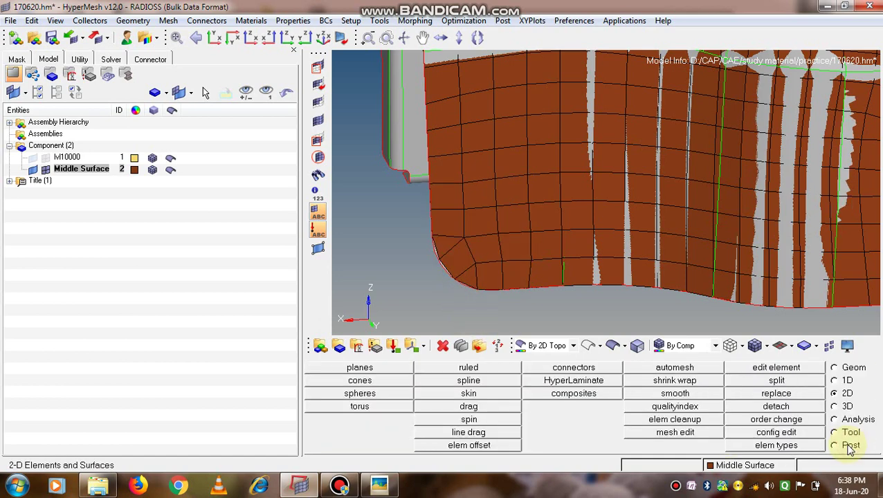
{"action": "left_click", "coordinate": [681, 407]}
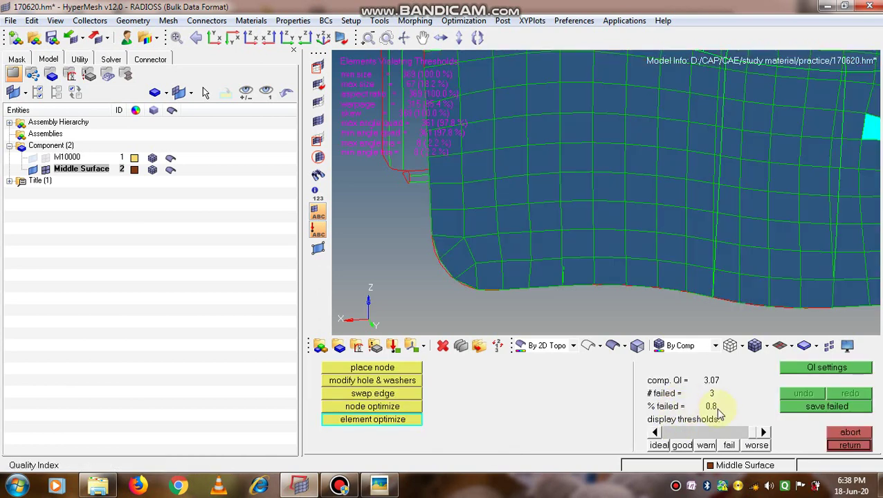
{"action": "left_click_drag", "start_coordinate": [784, 262], "coordinate": [616, 263], "text": "ctrl"}
{"action": "scroll", "coordinate": [626, 259], "scroll_direction": "down", "scroll_amount": 2, "text": "ctrl"}
{"action": "scroll", "coordinate": [662, 251], "scroll_direction": "up", "scroll_amount": 5, "text": "ctrl"}
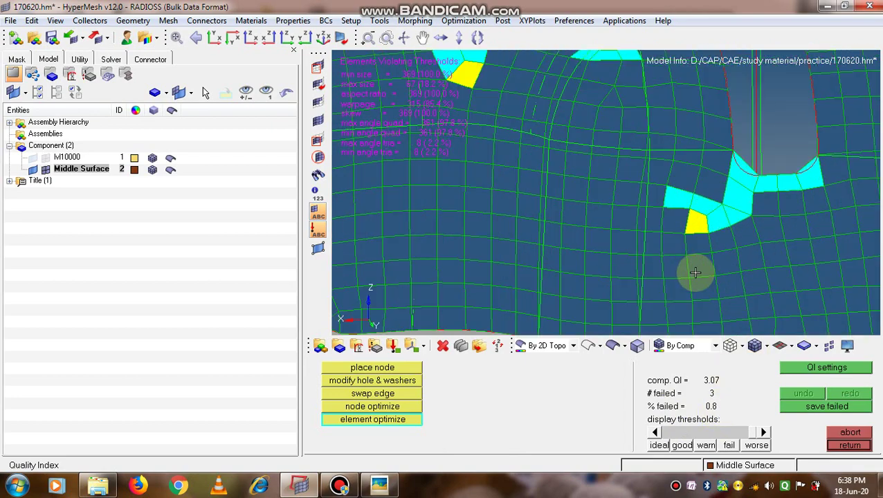
{"action": "scroll", "coordinate": [677, 256], "scroll_direction": "down", "scroll_amount": 2}
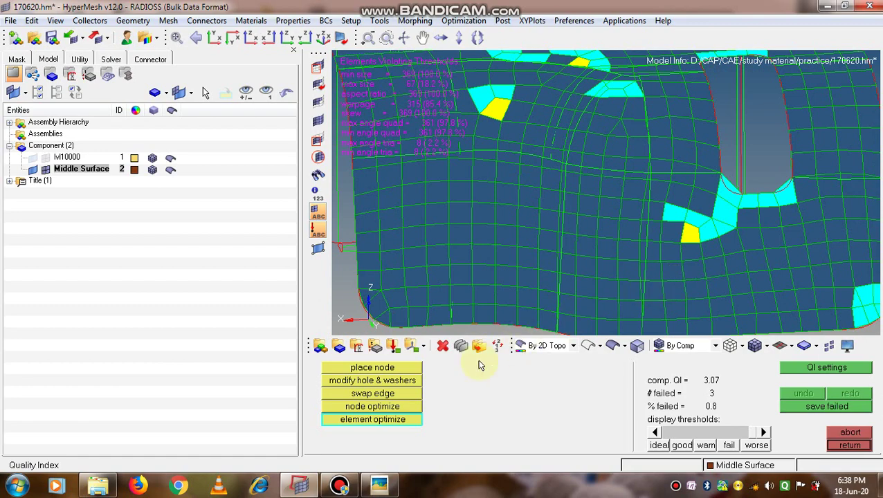
Leave the quality index check and open the Edit Element tool.
{"action": "left_click", "coordinate": [849, 445]}
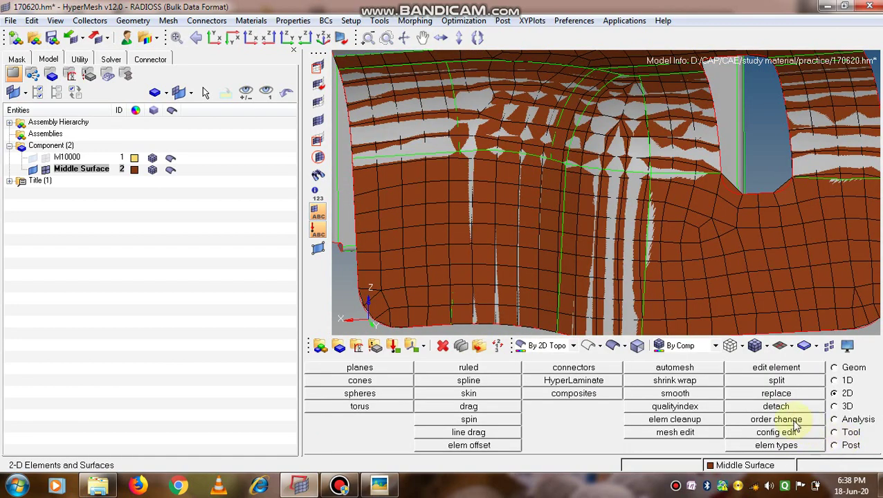
{"action": "left_click", "coordinate": [761, 367]}
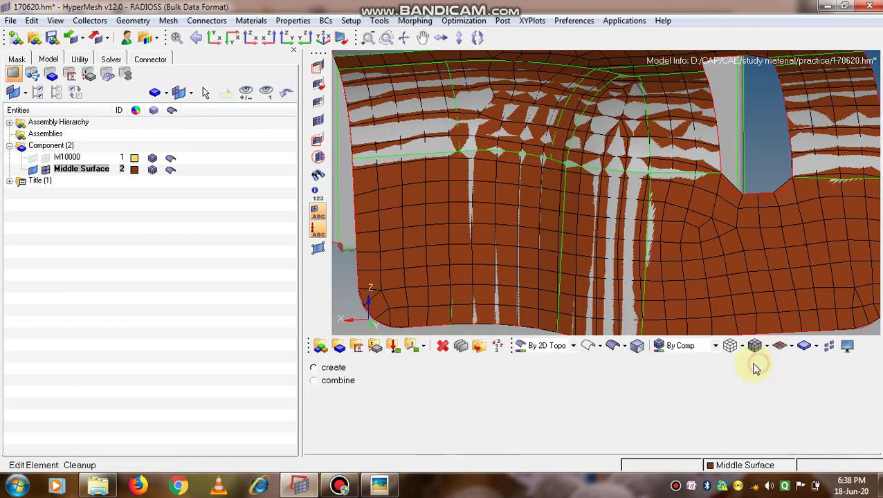